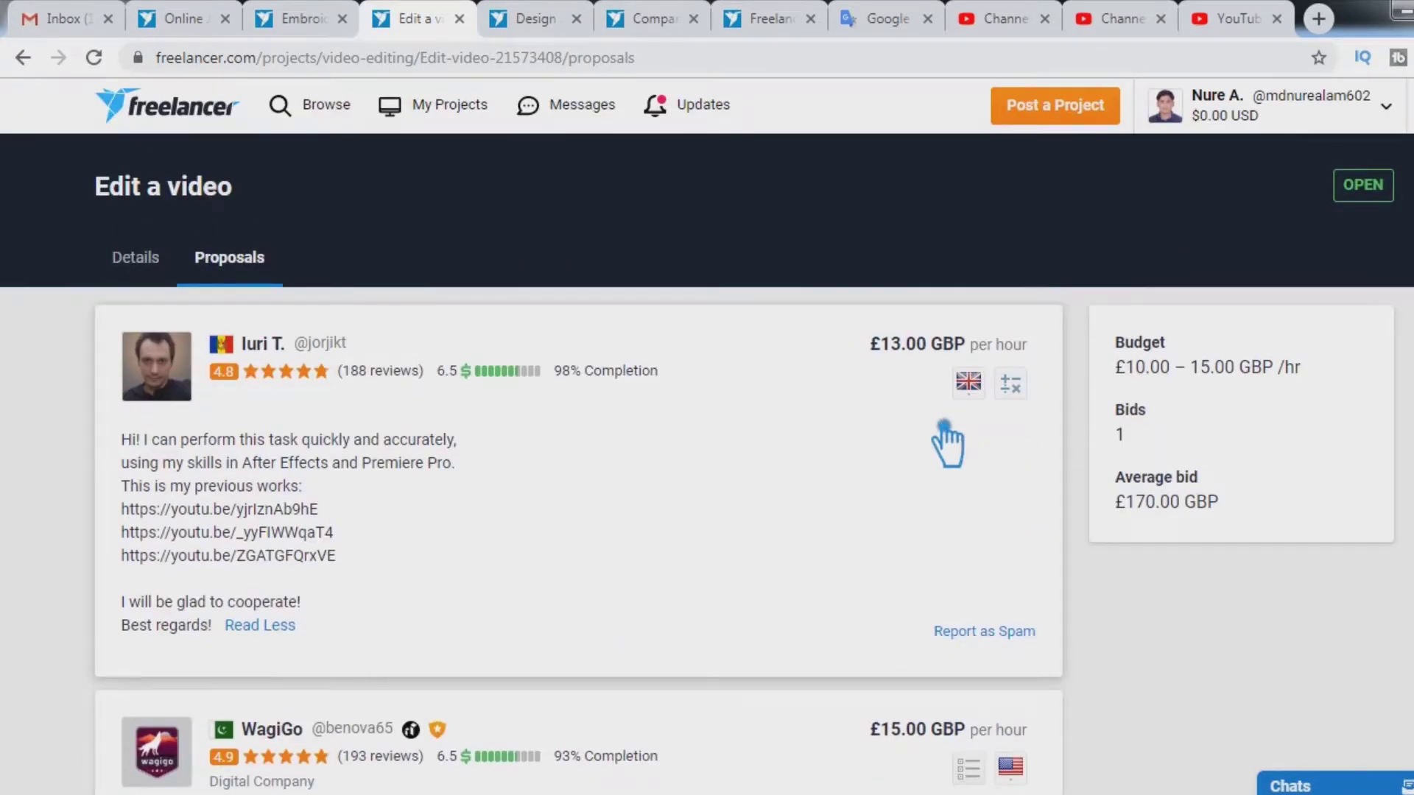
Step: Reload the proposals page of the "Edit a video" project and review the first page of bidders' rates and proposal texts
scroll(950, 442, "down", 3)
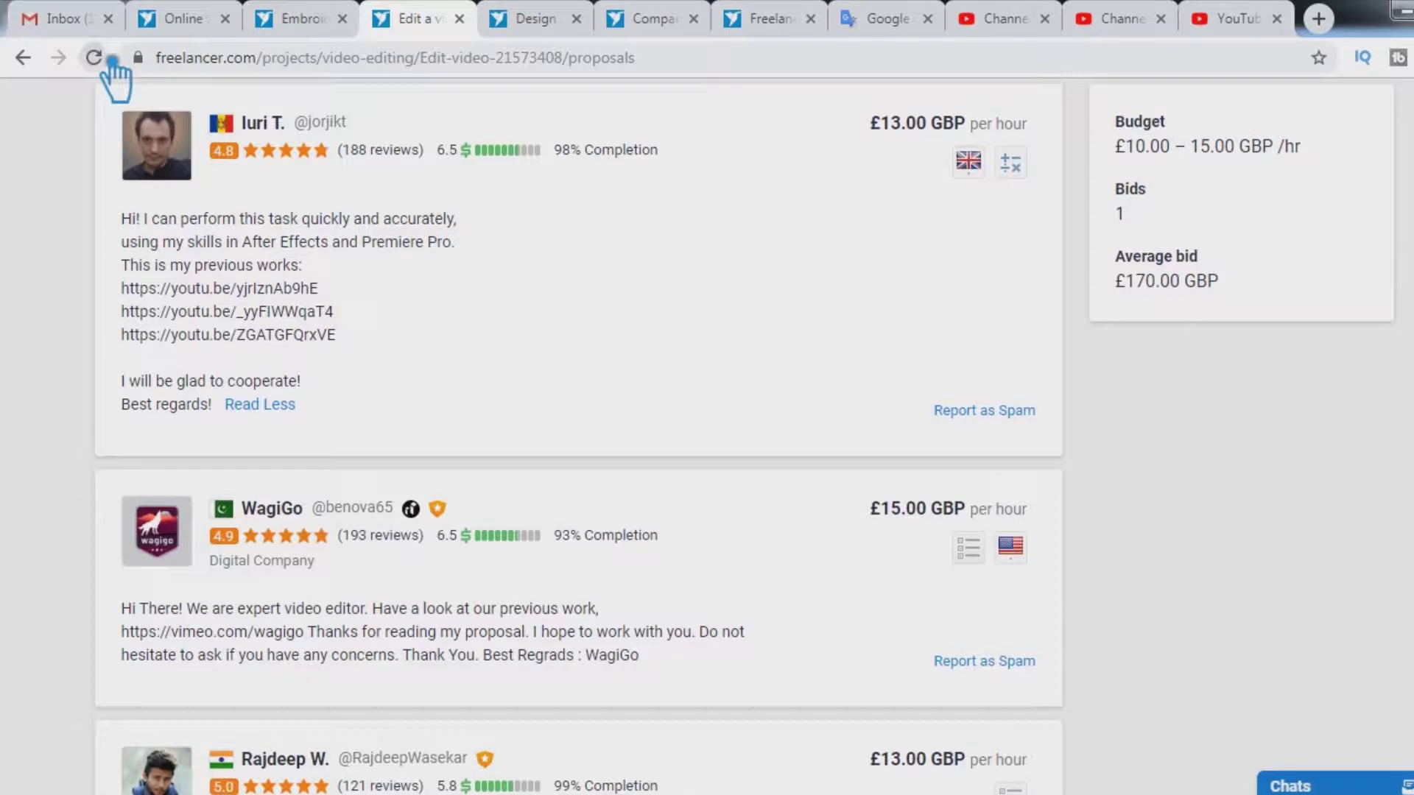
left_click(108, 58)
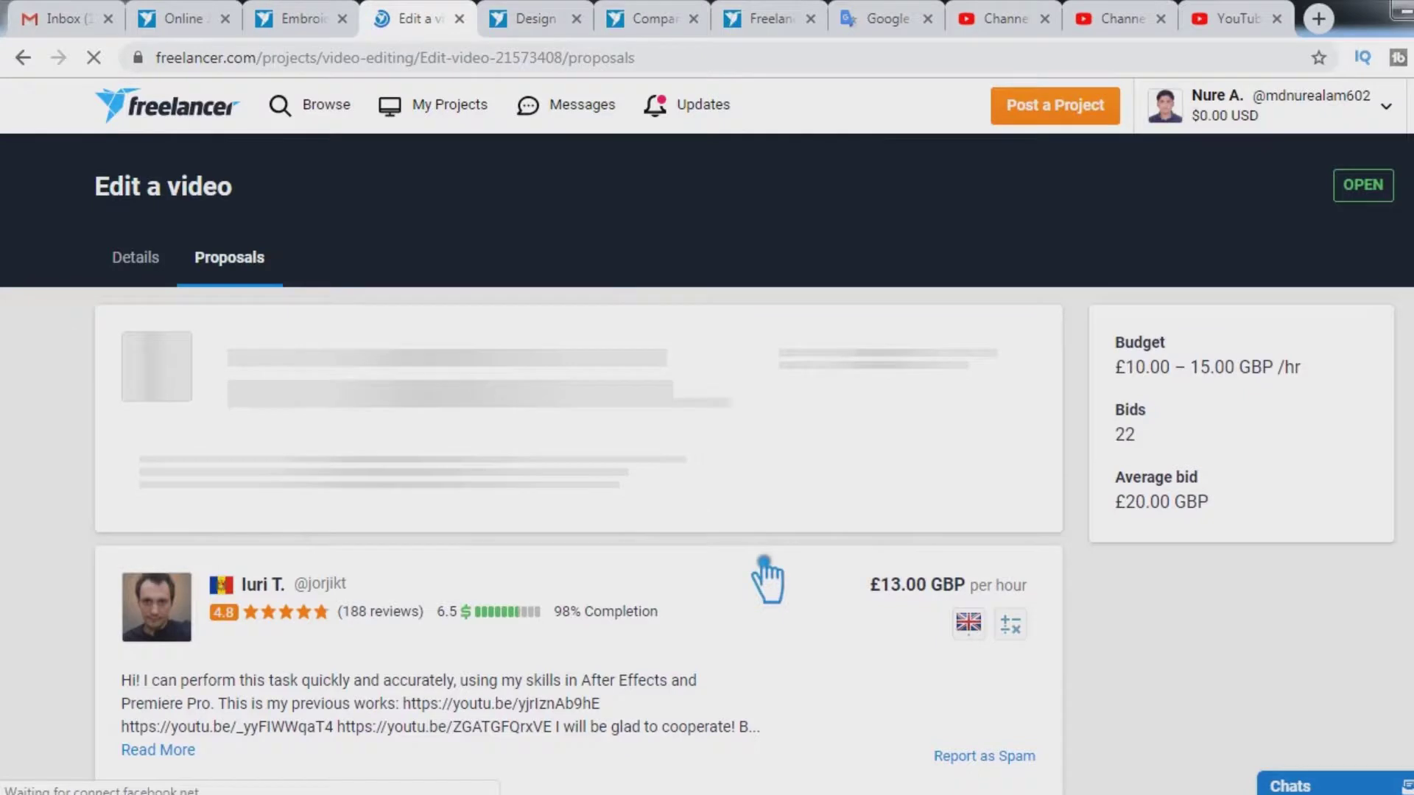
scroll(766, 589, "down", 3)
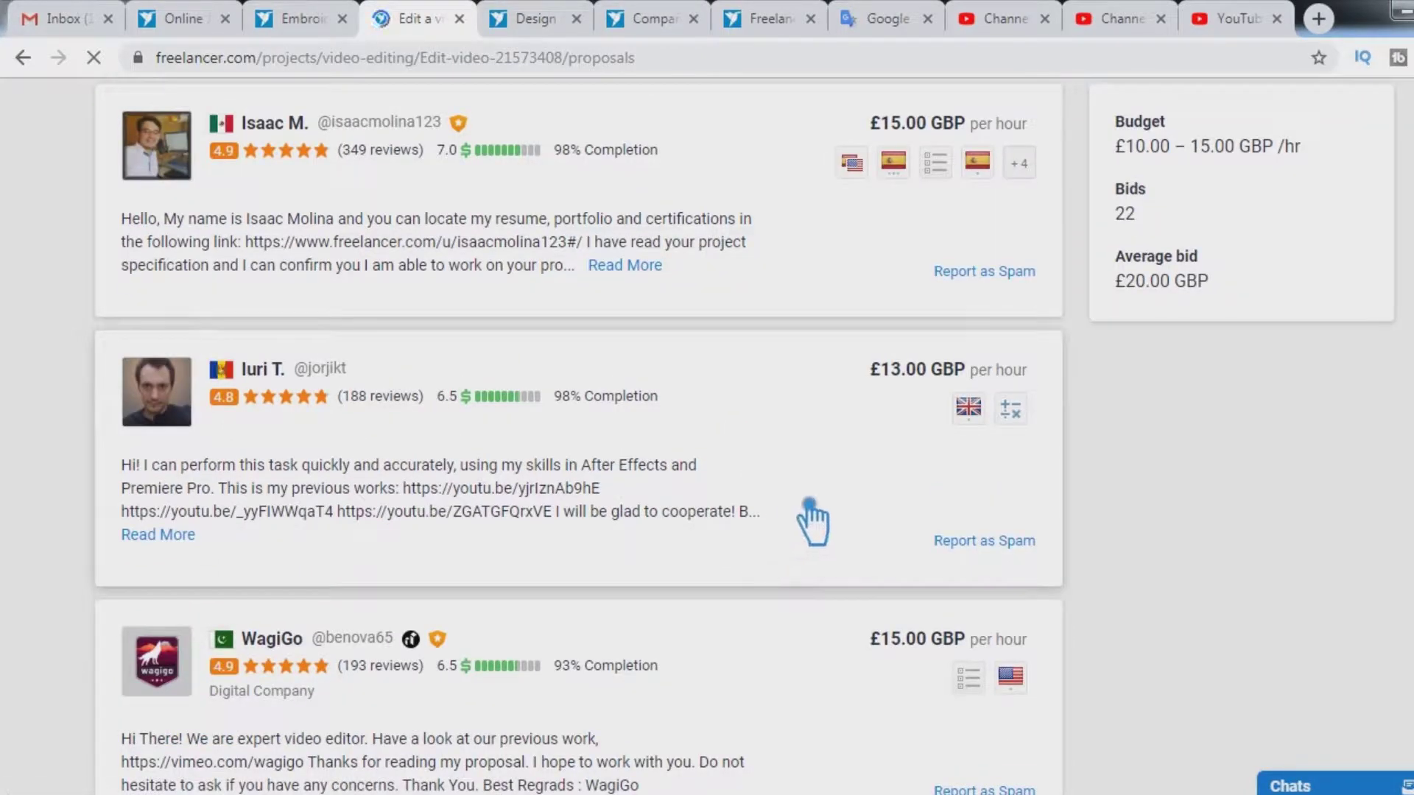
scroll(763, 486, "up", 2)
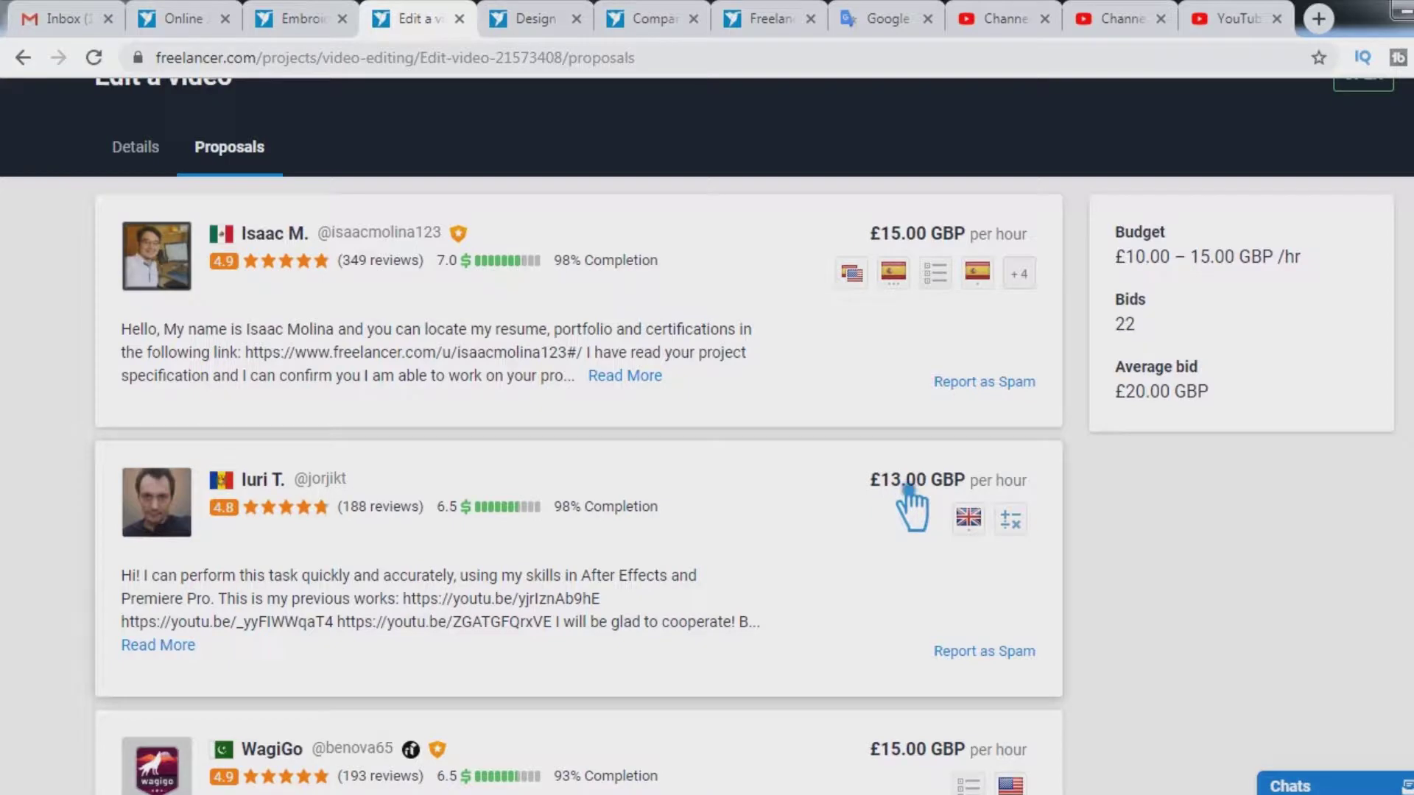
scroll(900, 515, "down", 3)
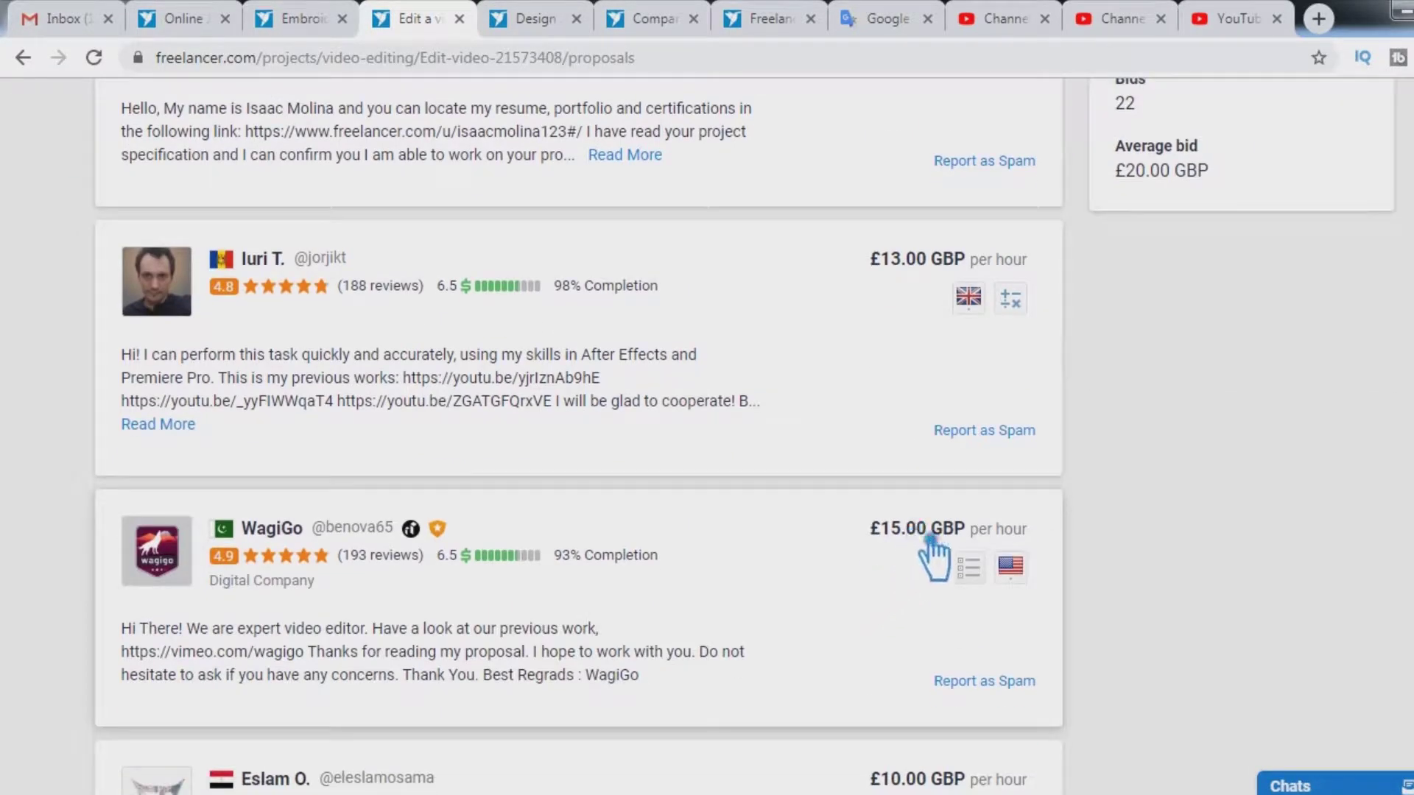
scroll(920, 567, "down", 3)
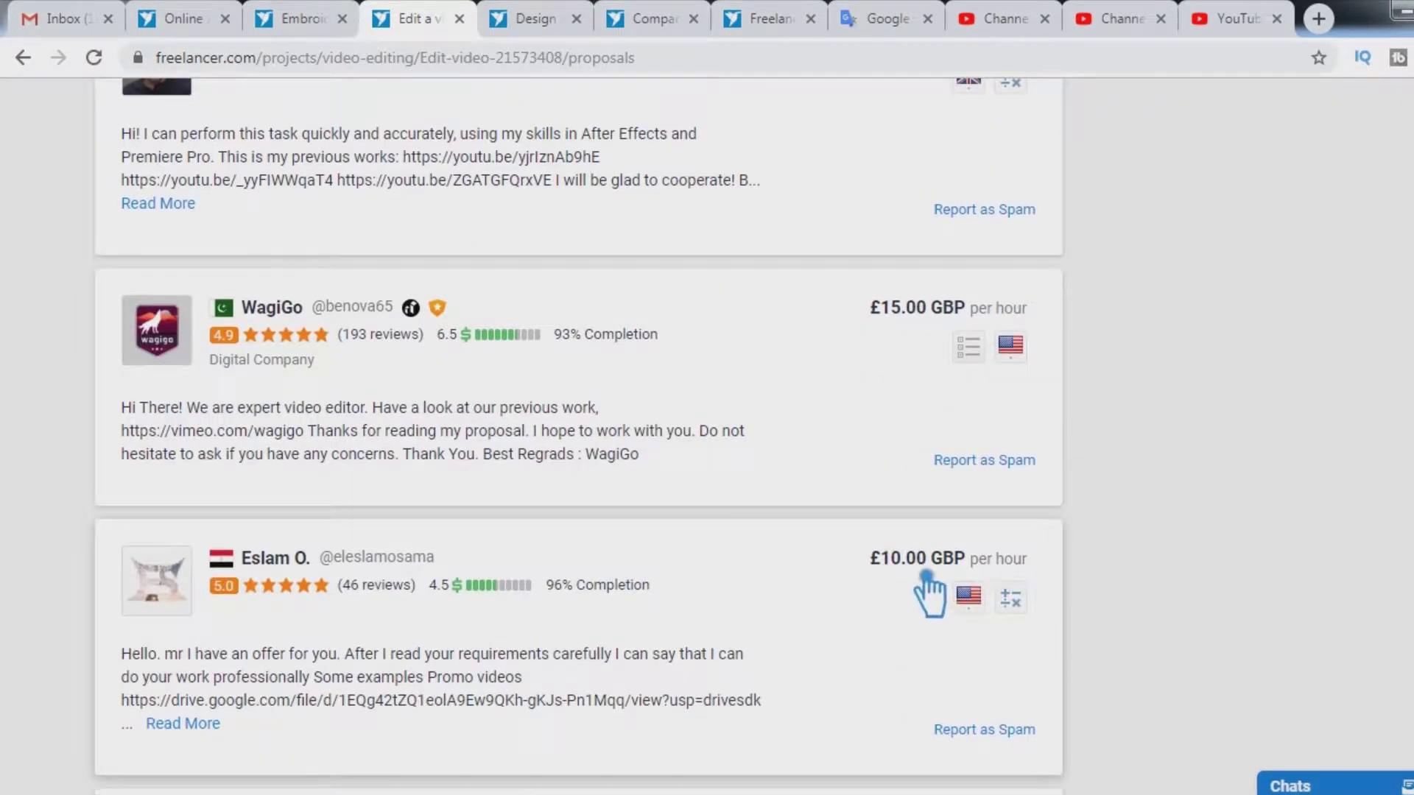
scroll(917, 589, "down", 3)
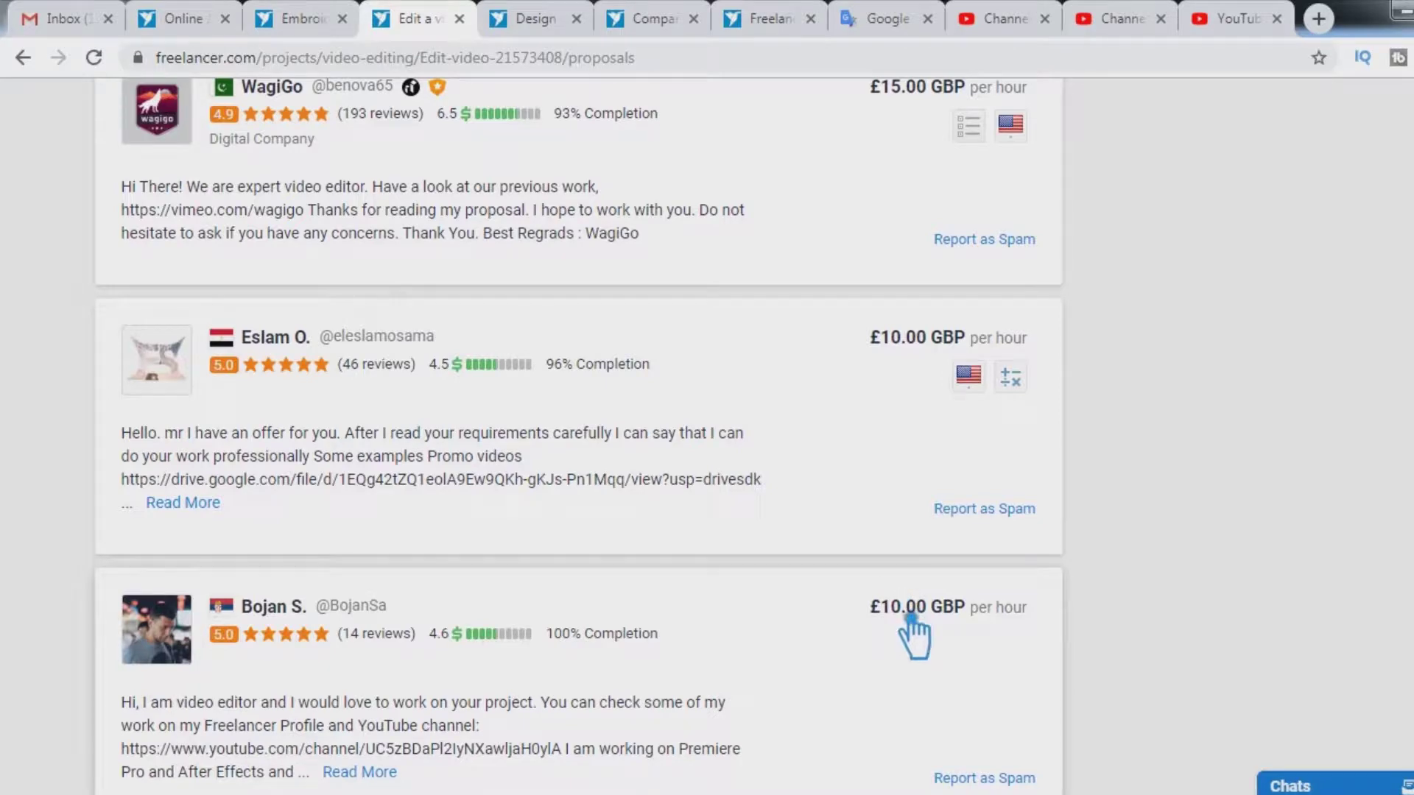
scroll(912, 620, "down", 5)
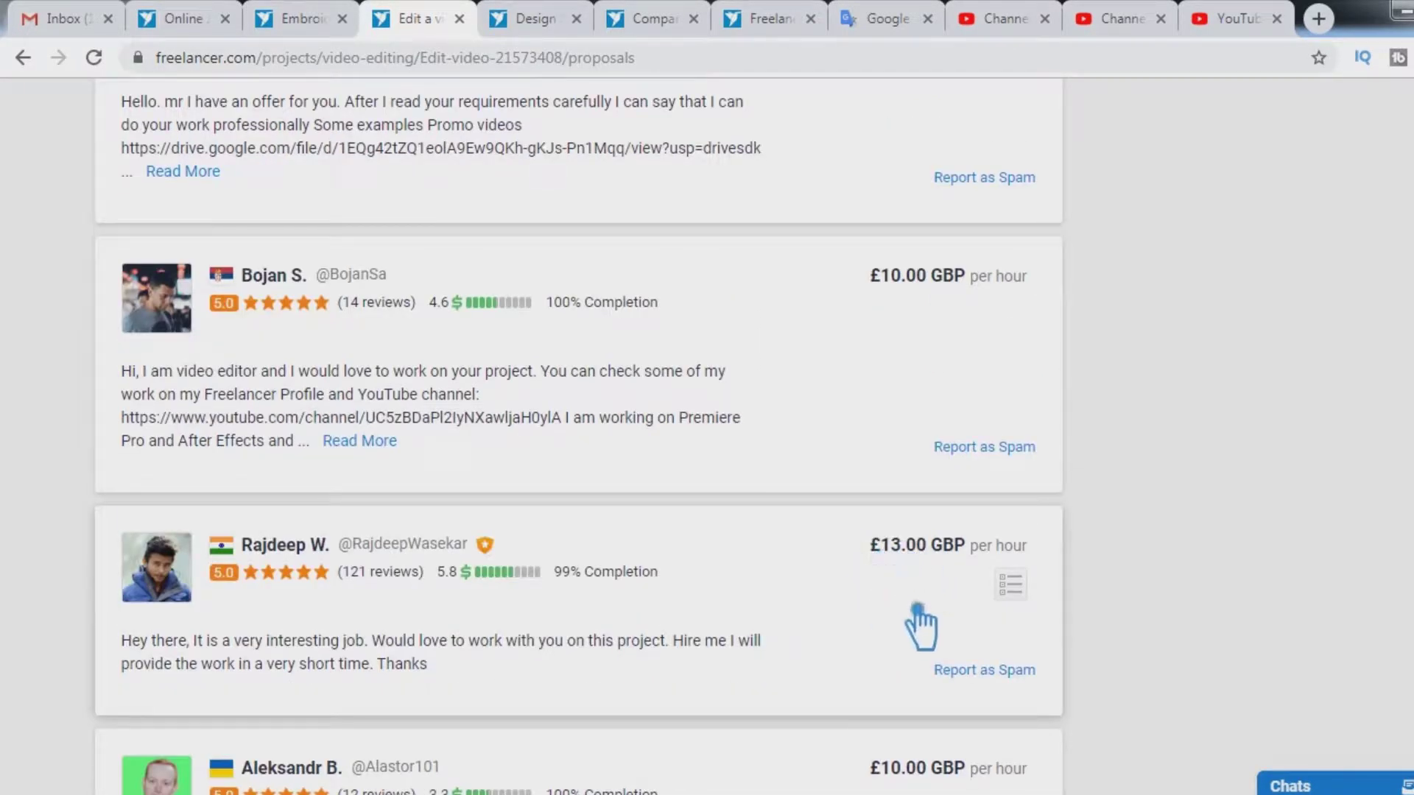
scroll(917, 606, "down", 3)
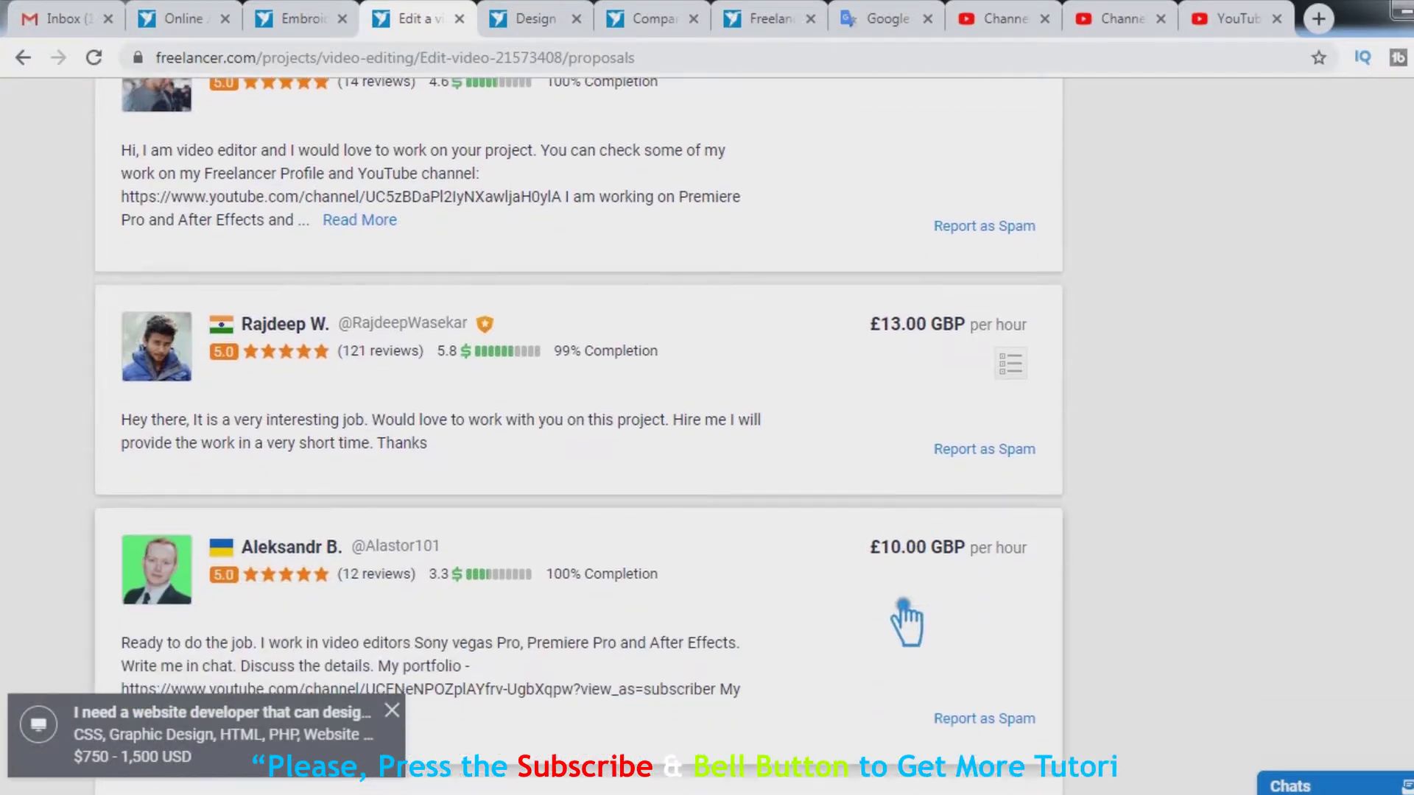
scroll(888, 591, "down", 3)
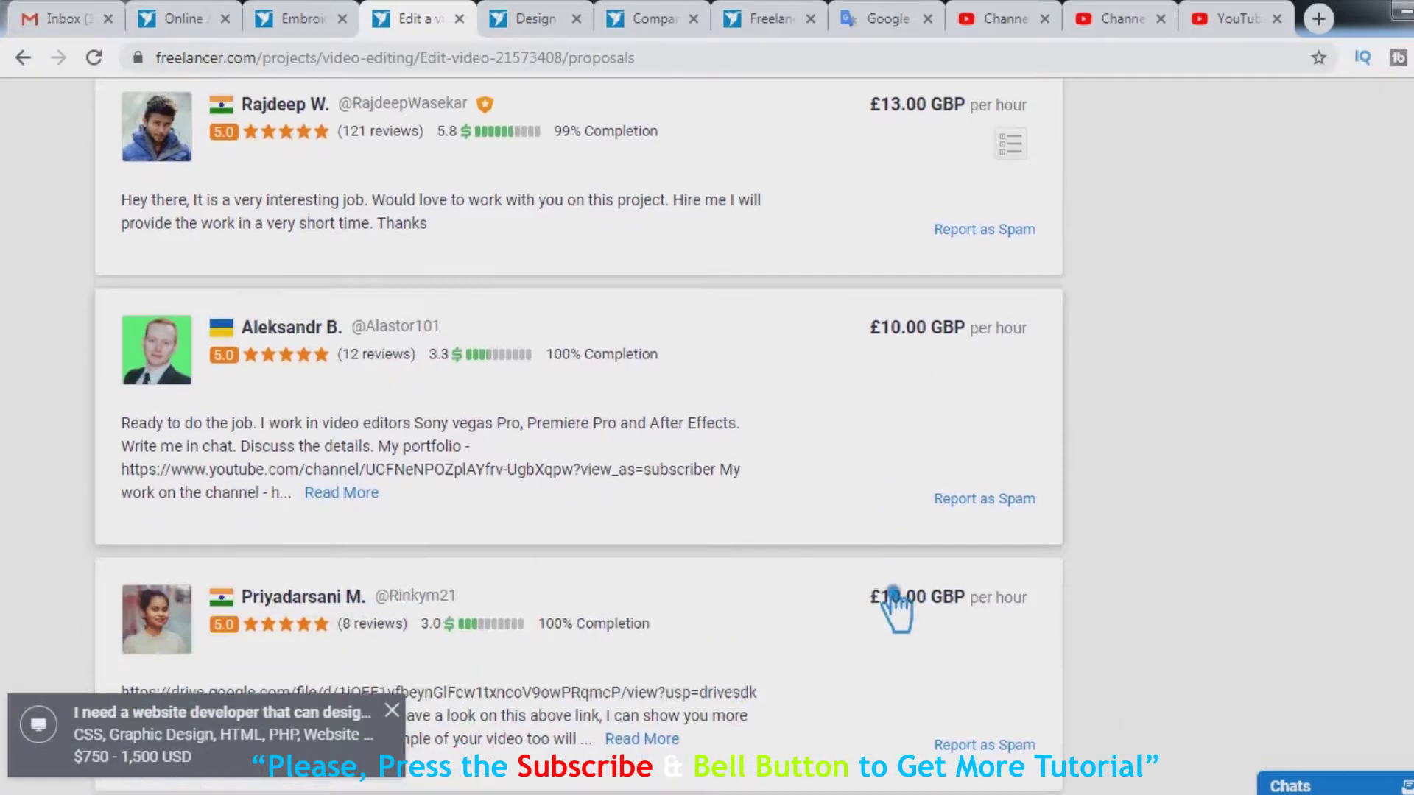
scroll(886, 637, "down", 3)
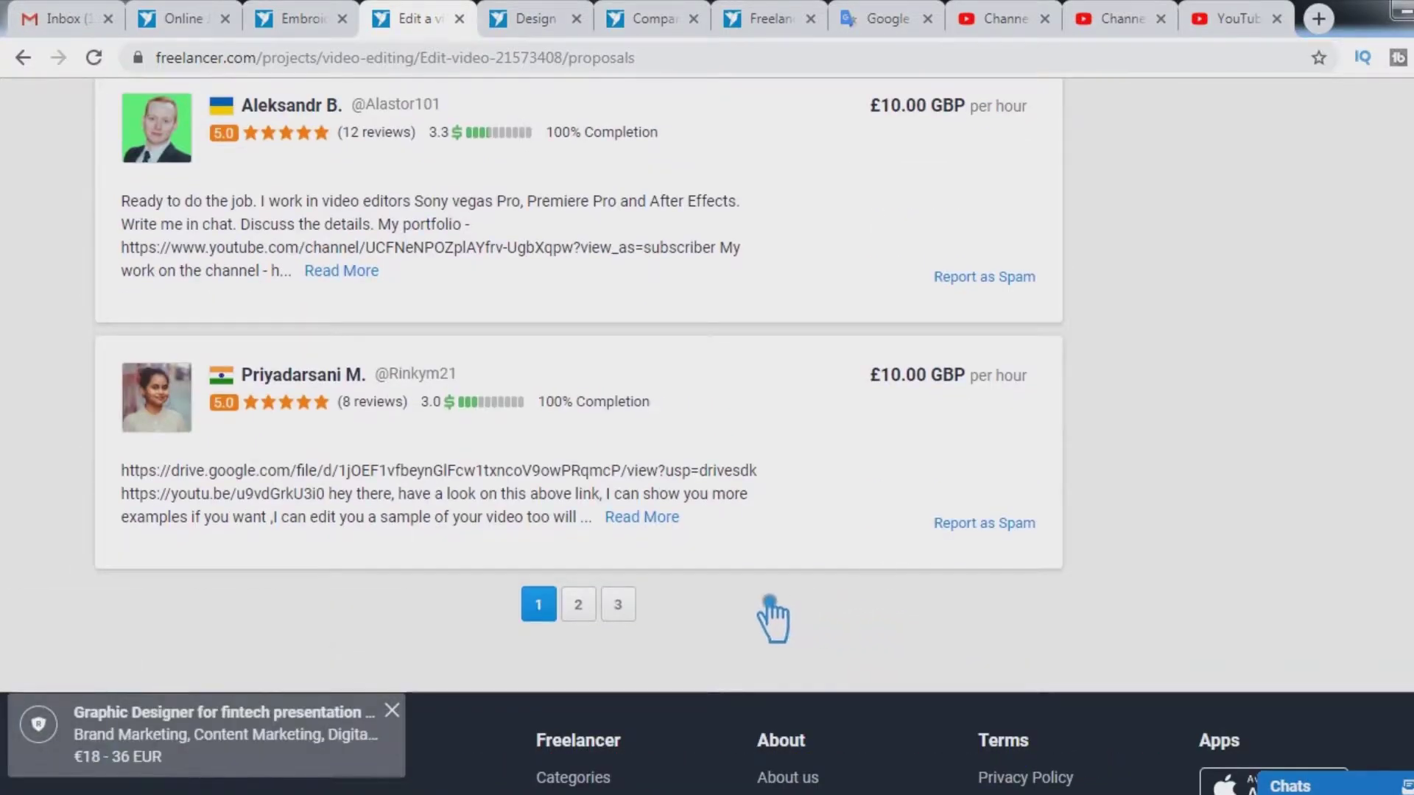
Step: Open page 2 of the project's proposals and review the bidders' hourly rates and texts
left_click(604, 612)
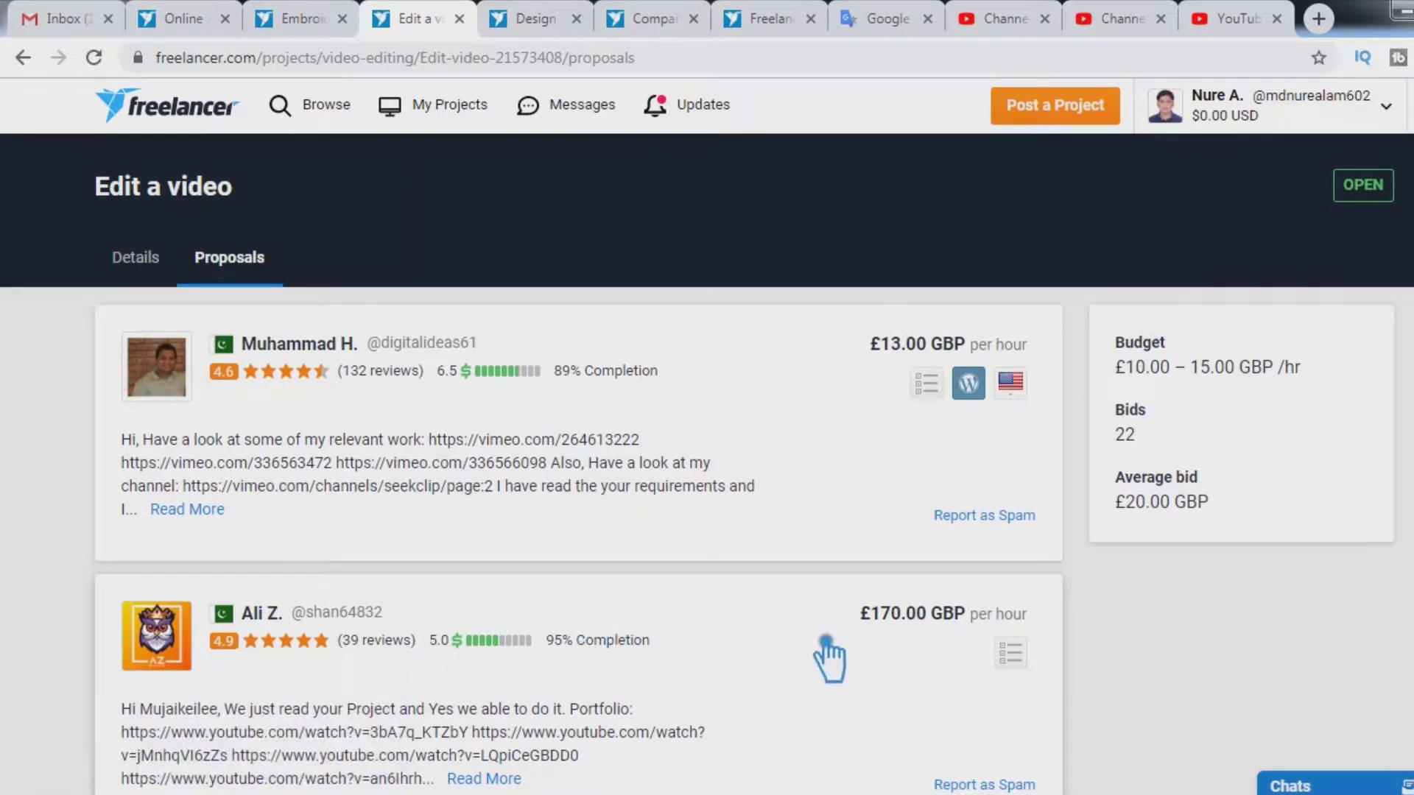
scroll(869, 637, "down", 6)
scroll(854, 641, "down", 10)
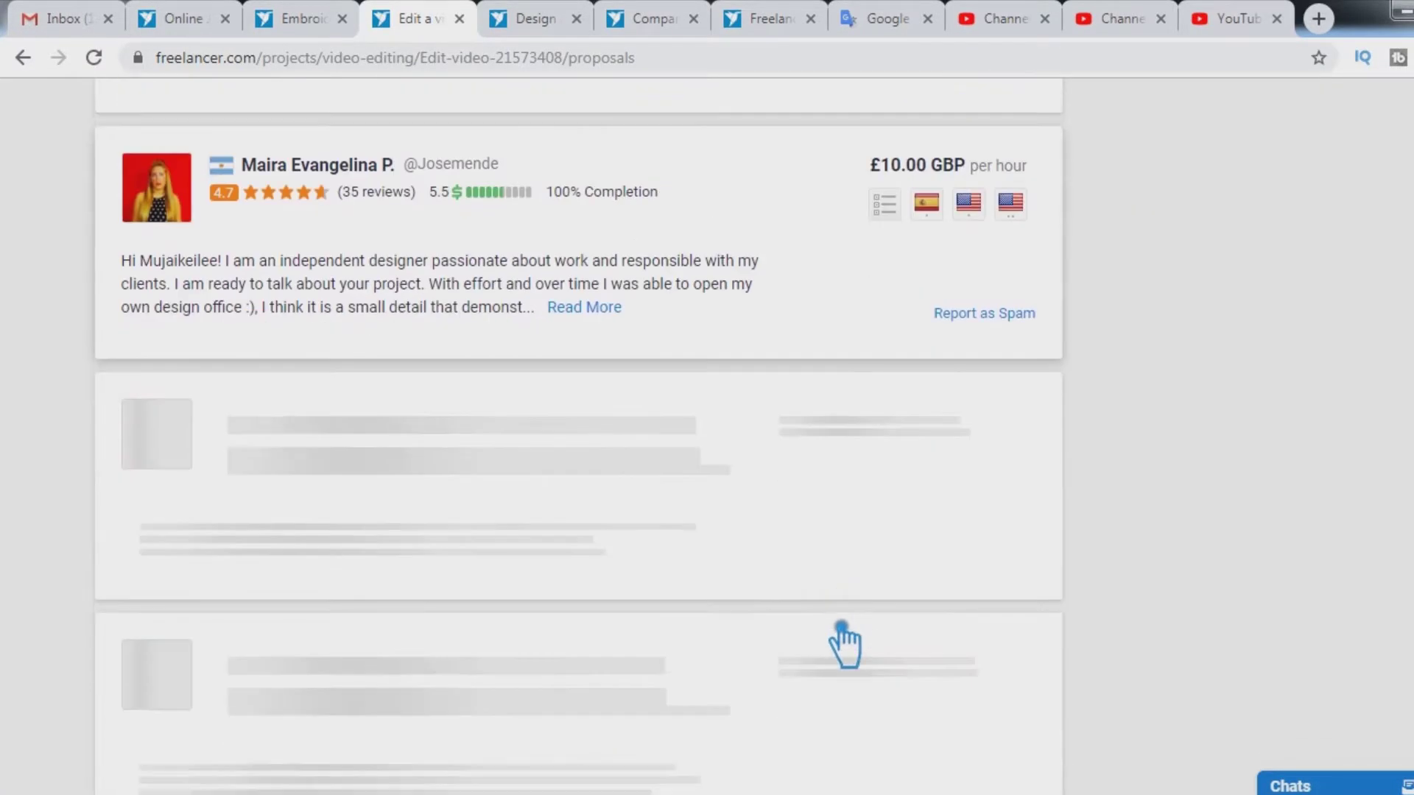
scroll(841, 642, "down", 1)
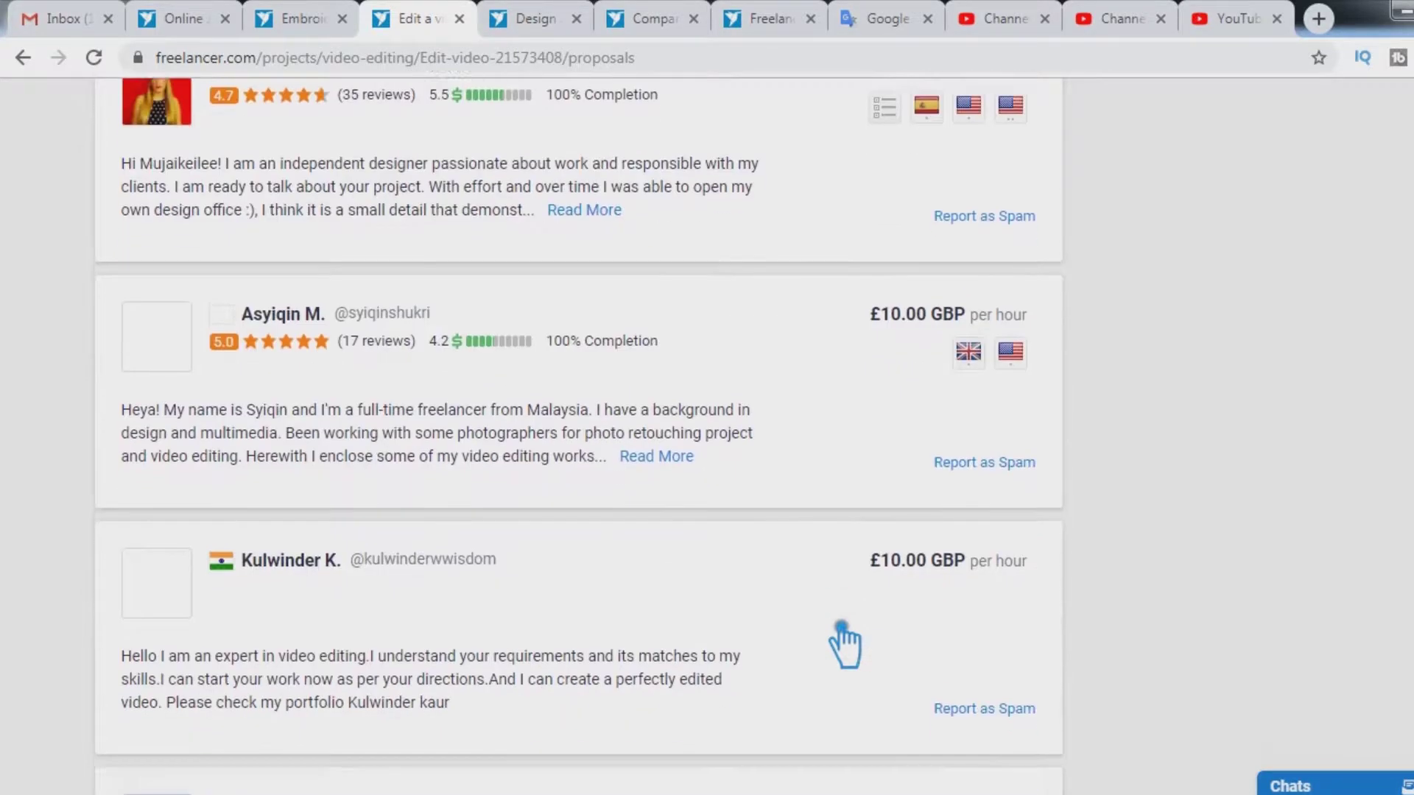
scroll(1068, 589, "up", 3)
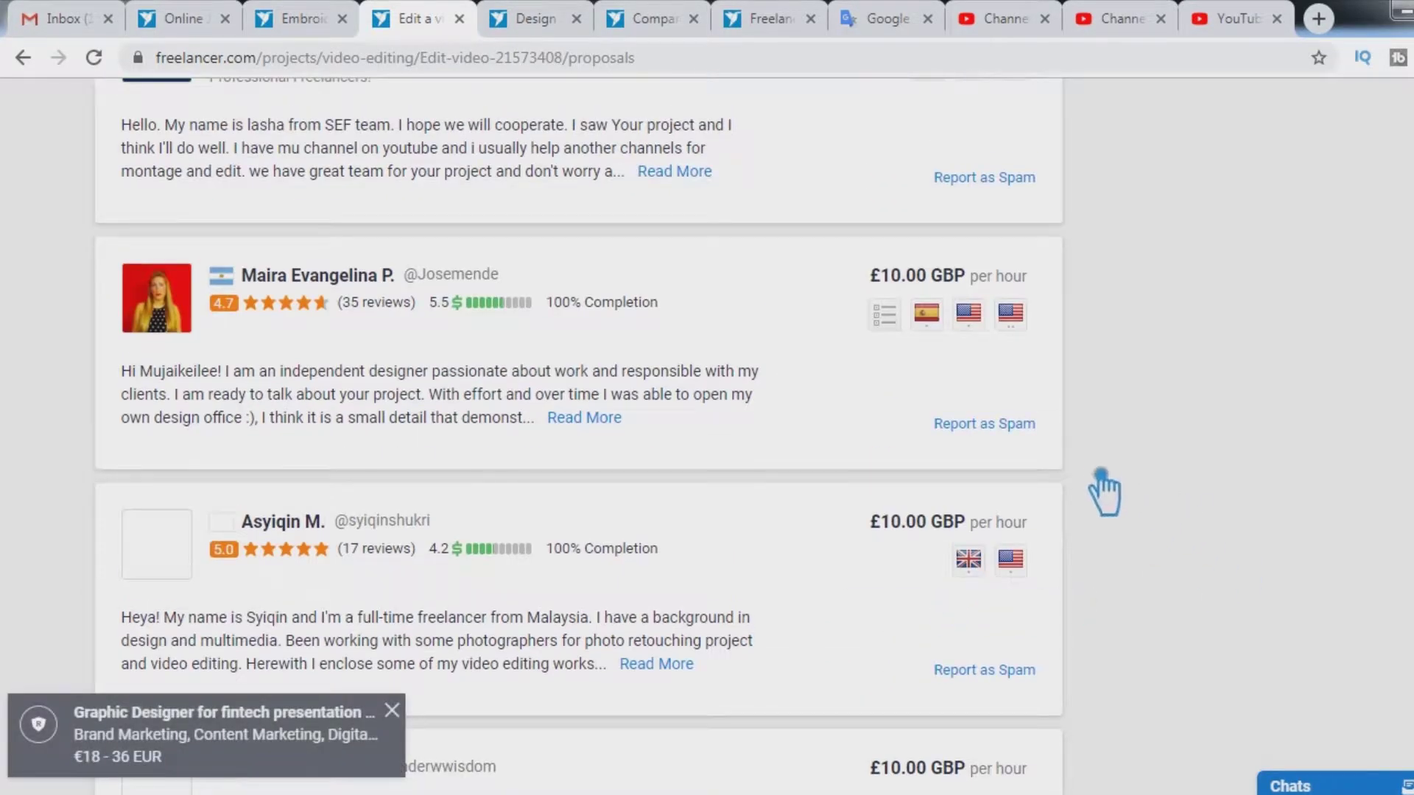
scroll(1180, 501, "down", 4)
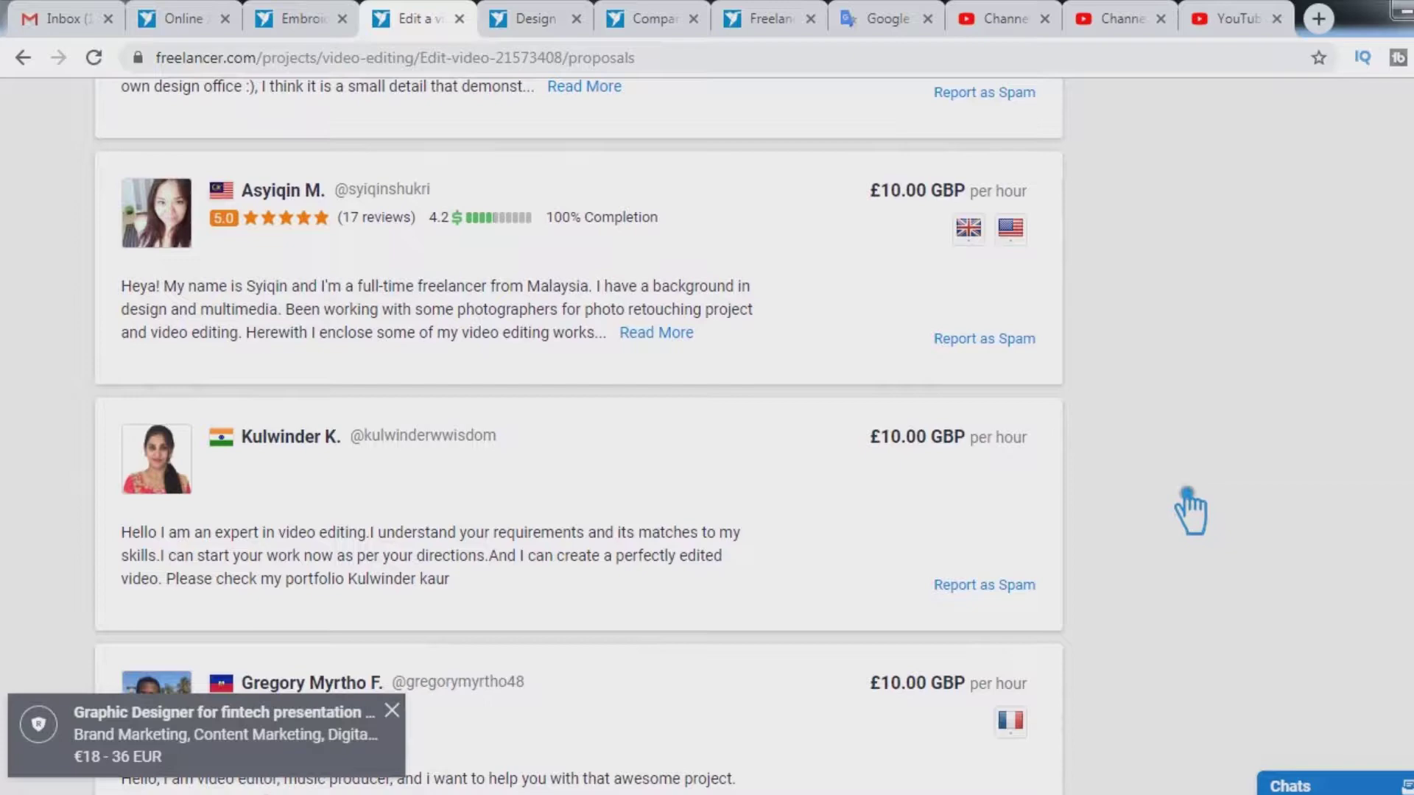
scroll(1187, 512, "down", 2)
scroll(1189, 513, "down", 4)
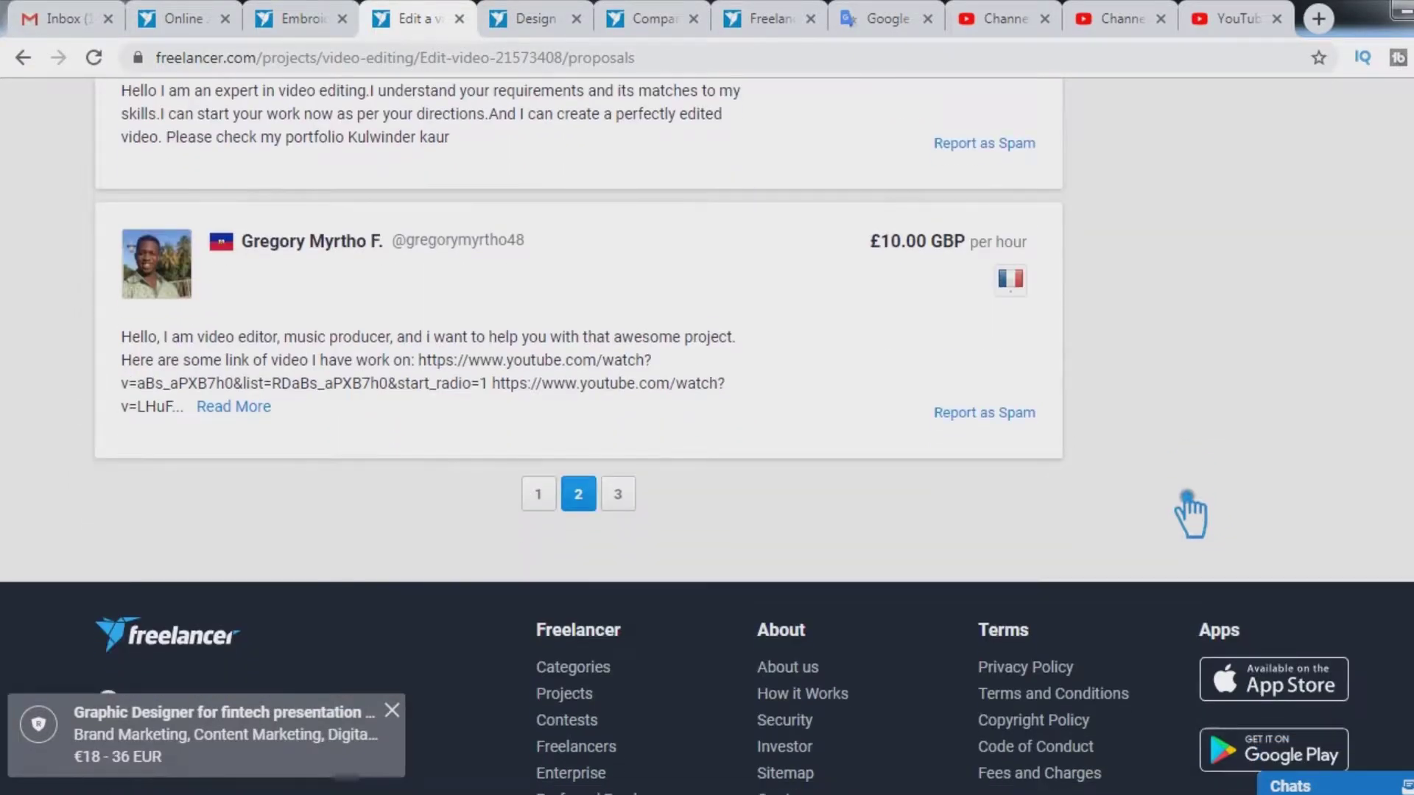
Step: Open page 3 of the project's proposals and look through the remaining bids
left_click(622, 494)
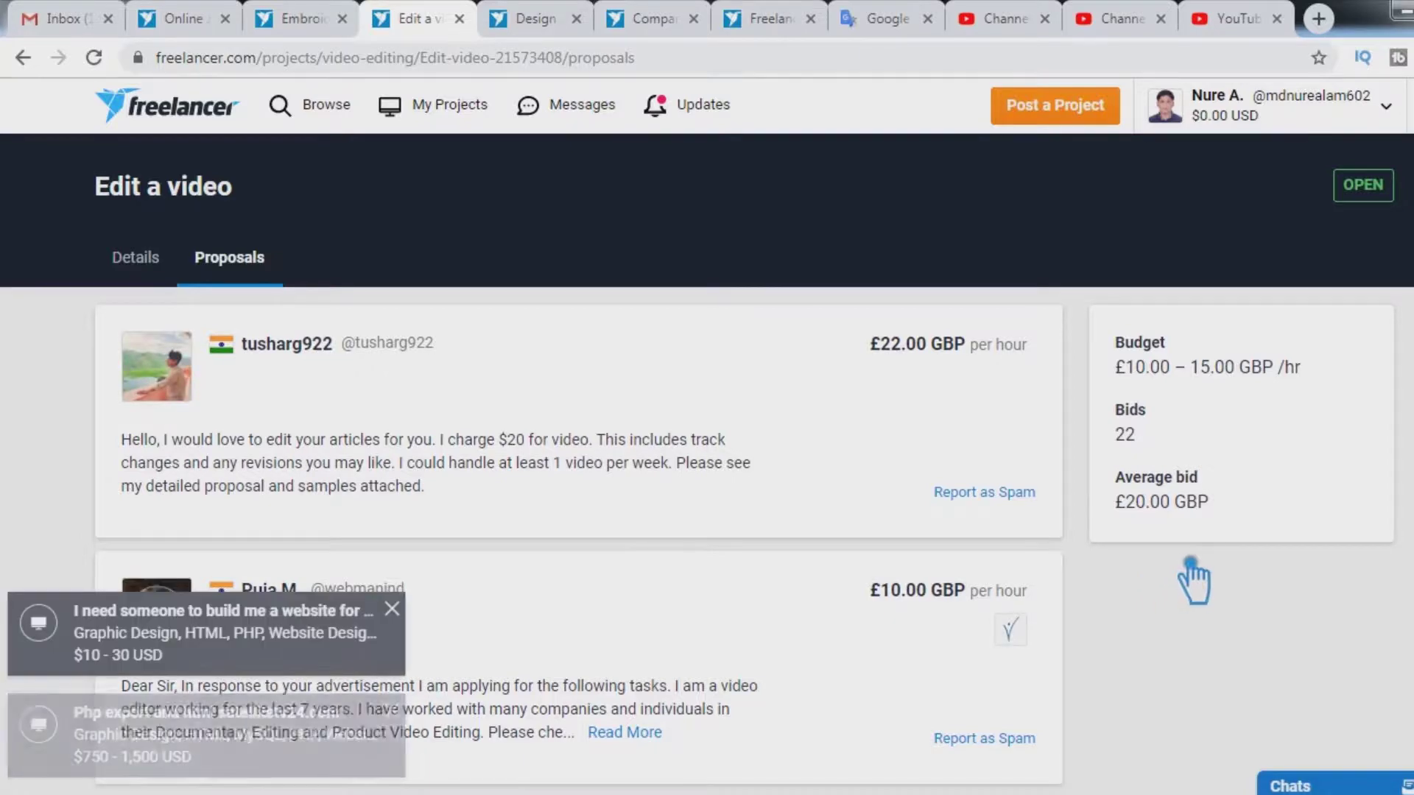
scroll(1181, 600, "down", 3)
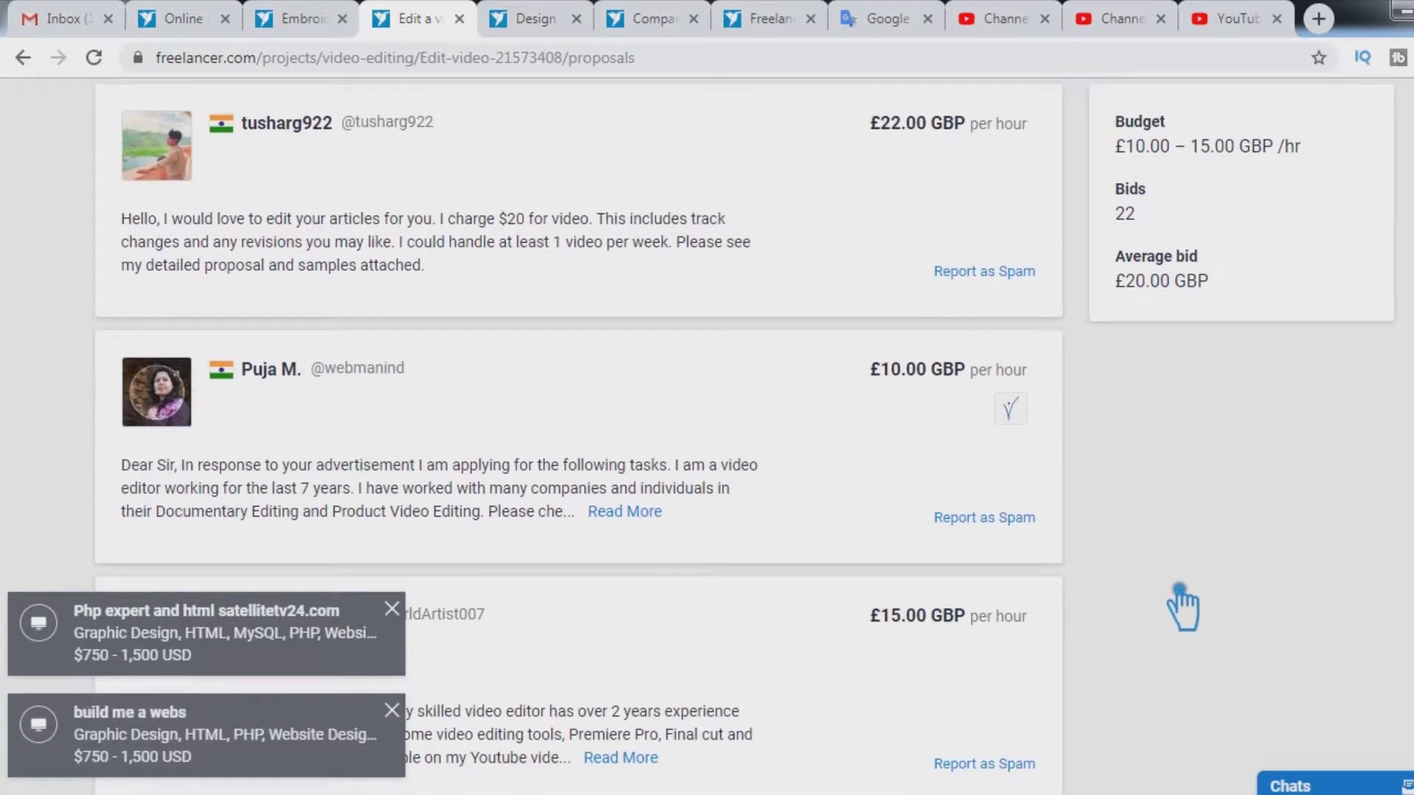
scroll(1181, 593, "down", 2)
scroll(1182, 608, "down", 3)
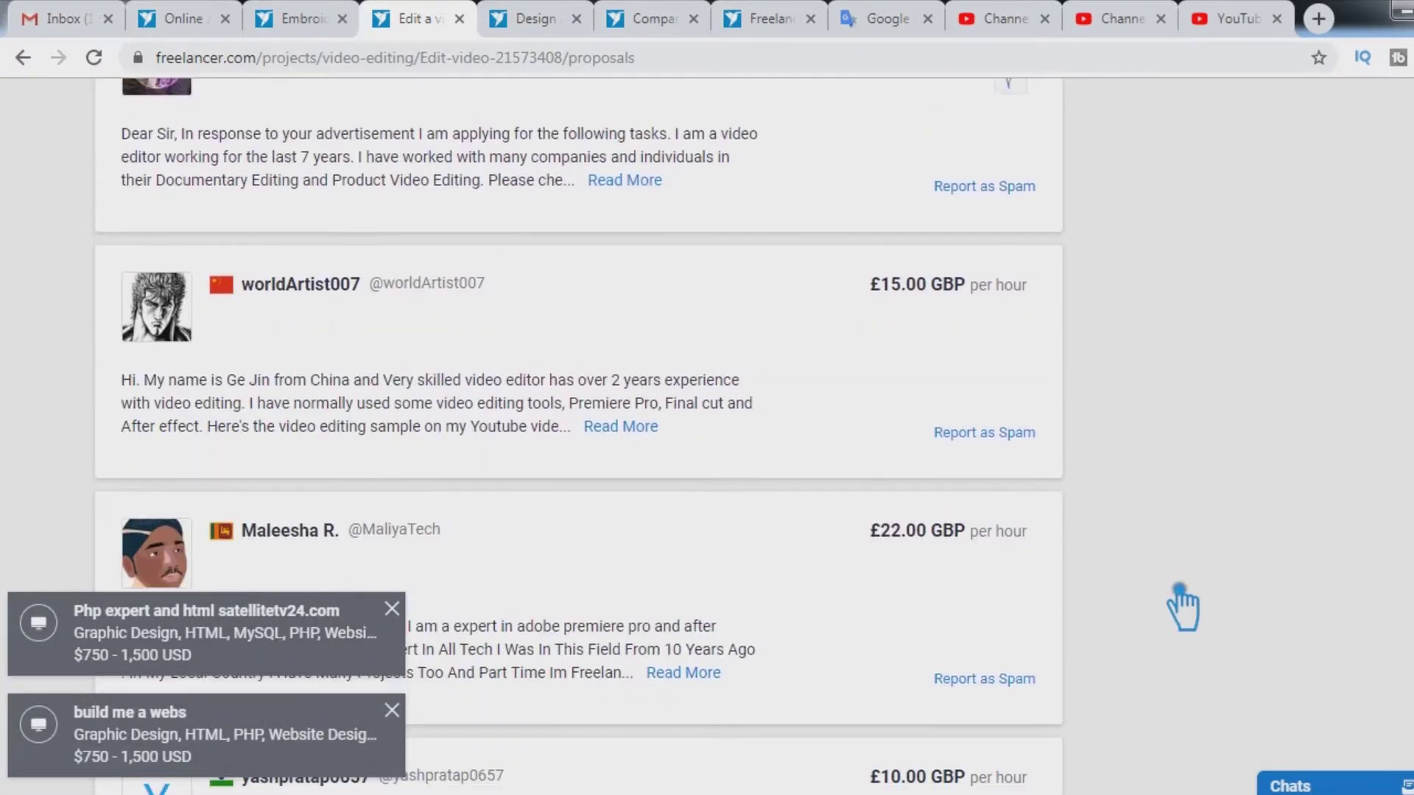
scroll(1182, 607, "down", 2)
scroll(1181, 607, "down", 10)
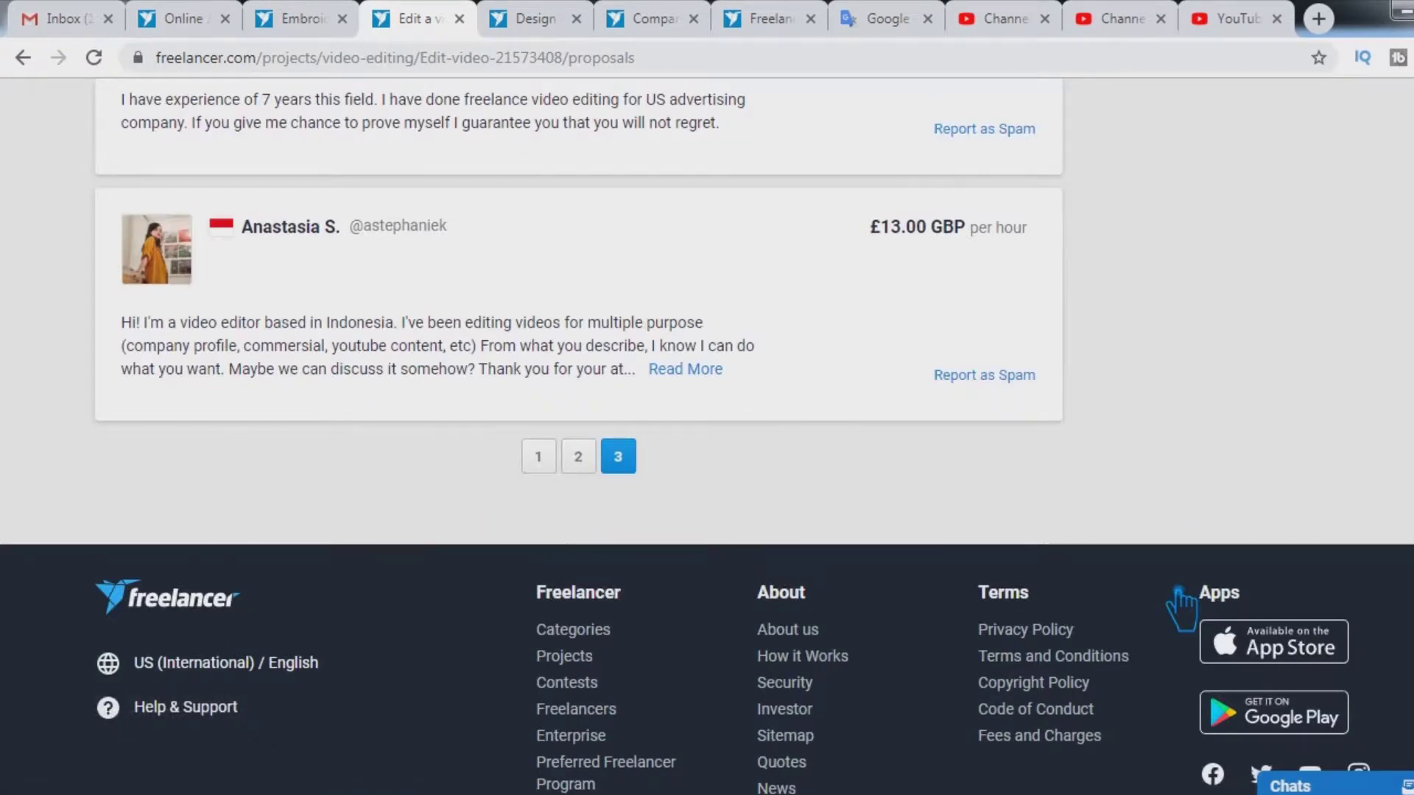
scroll(1180, 608, "down", 3)
scroll(1182, 610, "up", 15)
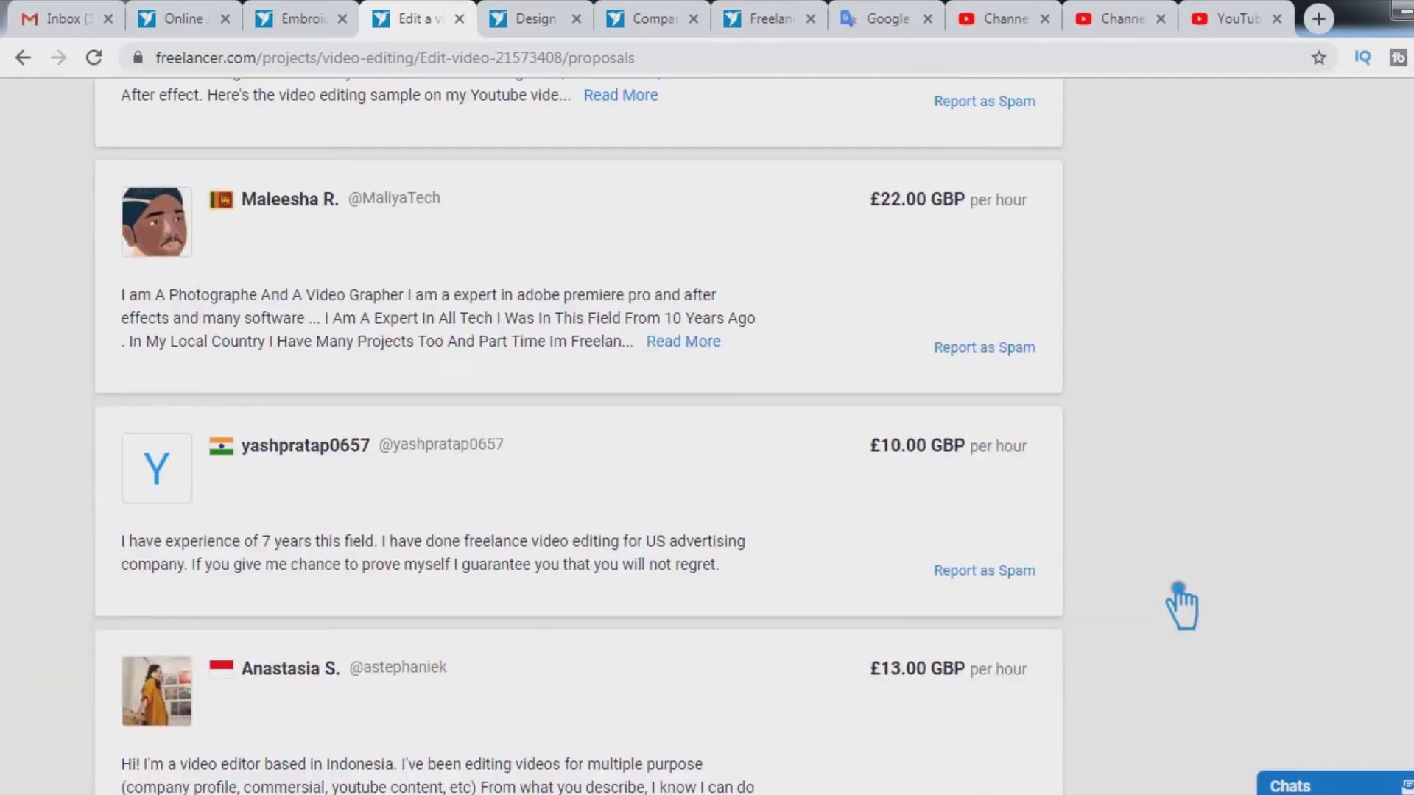
scroll(1180, 607, "up", 1)
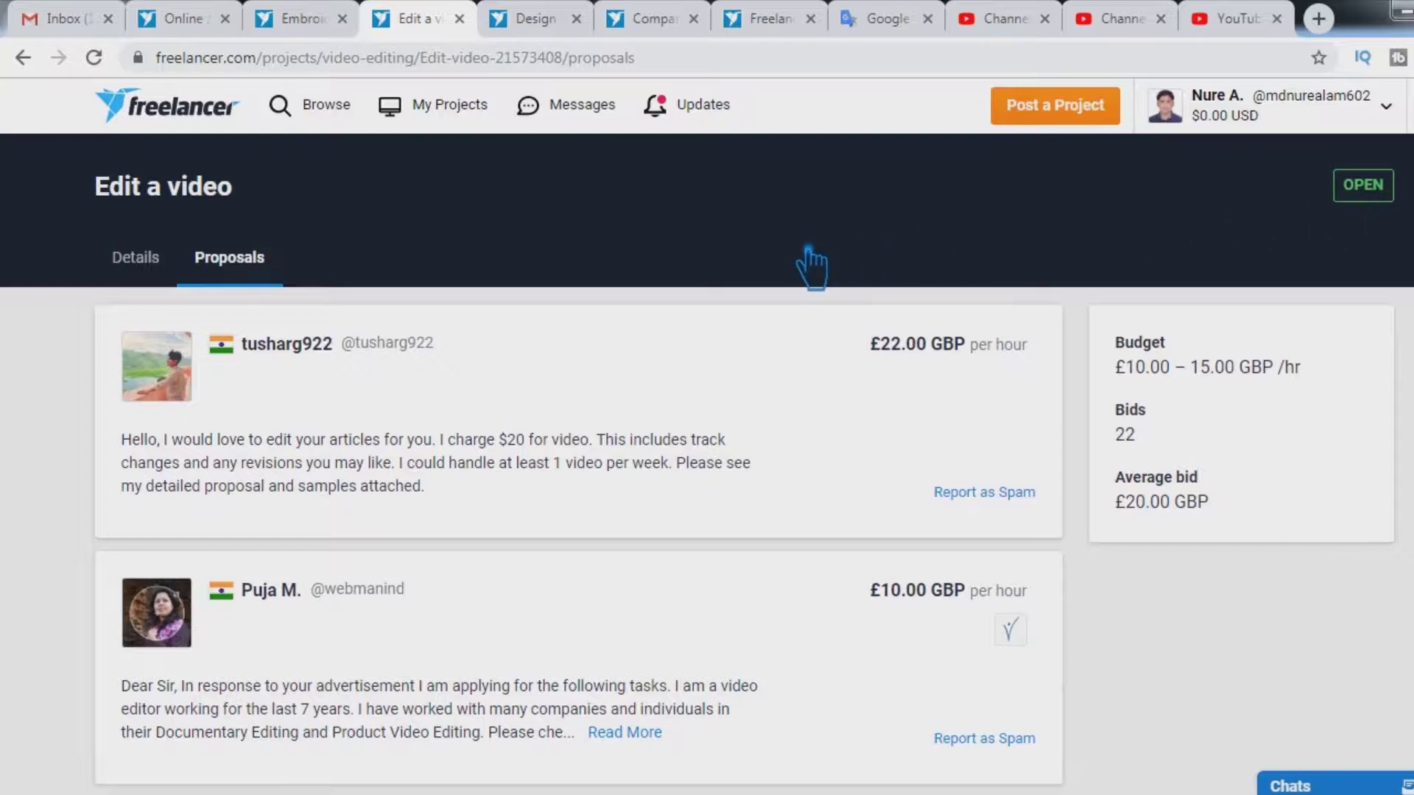
Step: Open the project's details and read the employer's description, including the line on the promotional videos
left_click(152, 280)
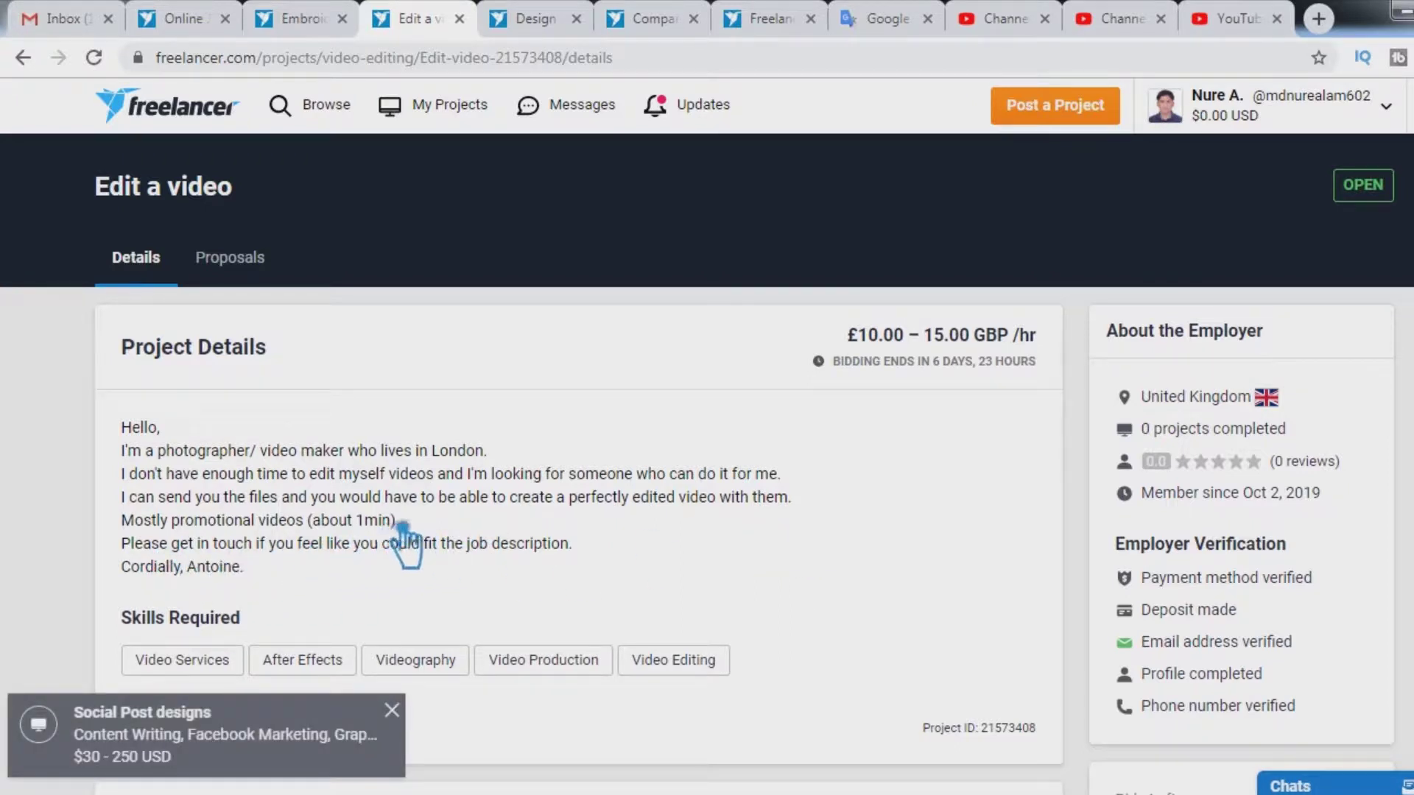
left_click_drag(122, 523, 447, 531)
left_click(448, 531)
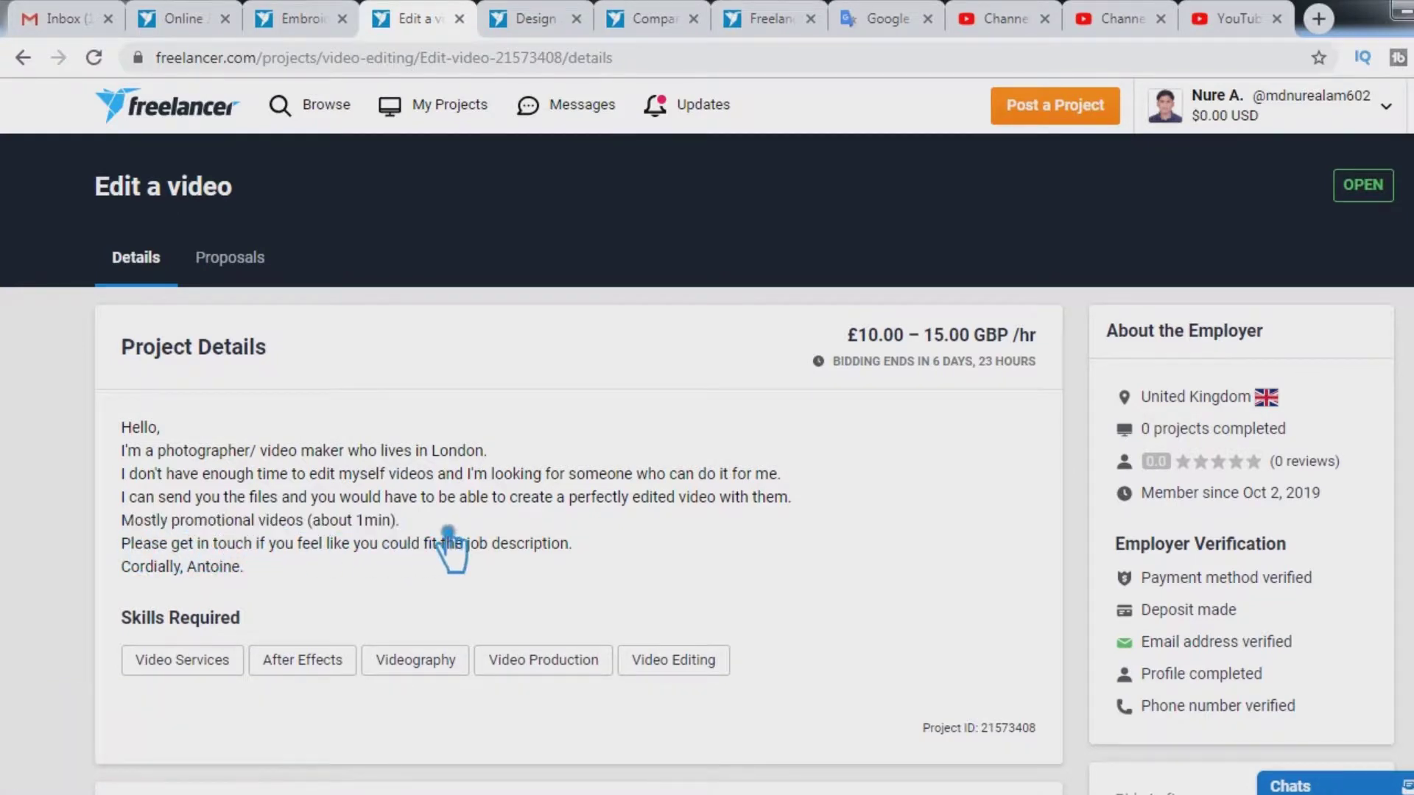
Step: Try an hourly rate of 8 GBP in the project's bid details, and replace it with 10 GBP per hour
scroll(221, 578, "down", 2)
scroll(442, 600, "down", 5)
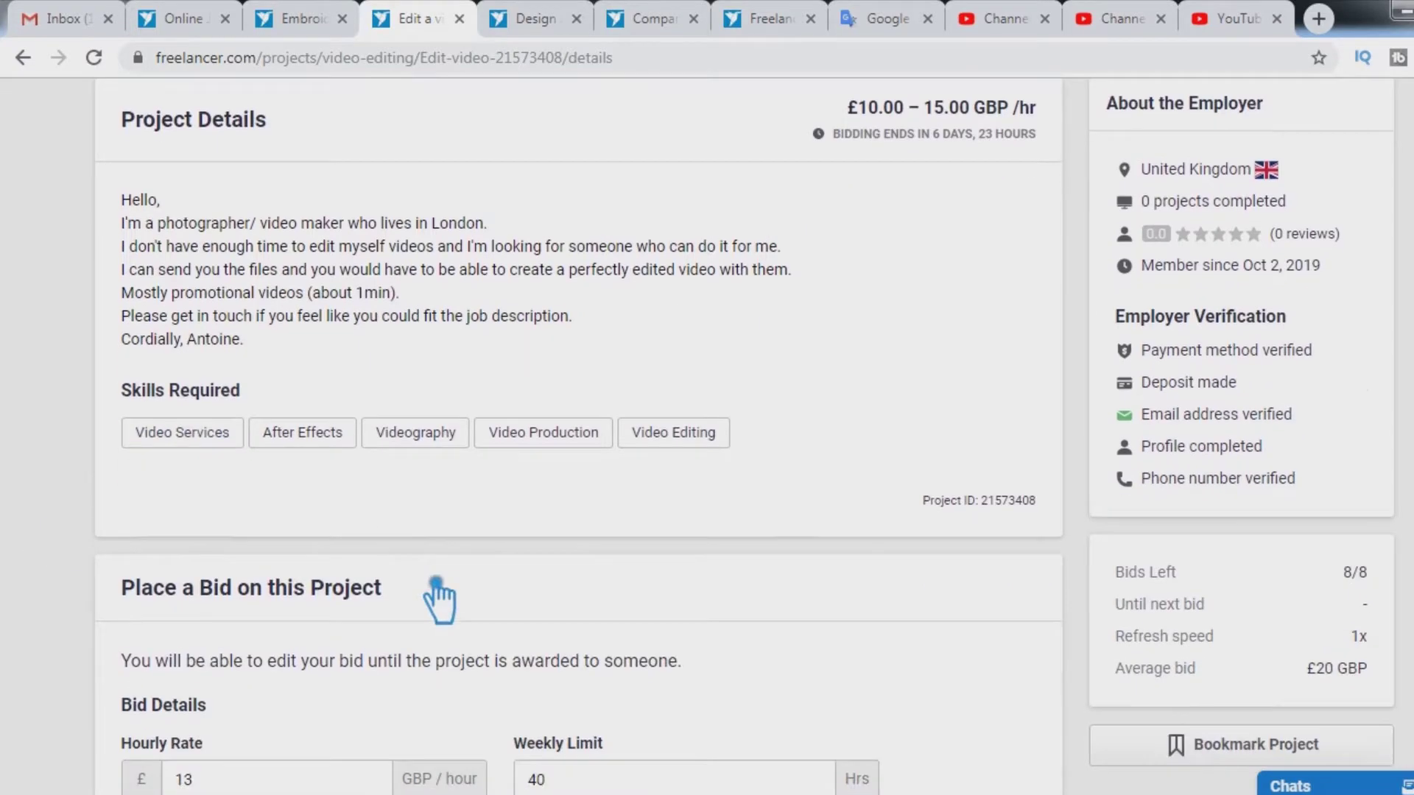
scroll(383, 582, "down", 3)
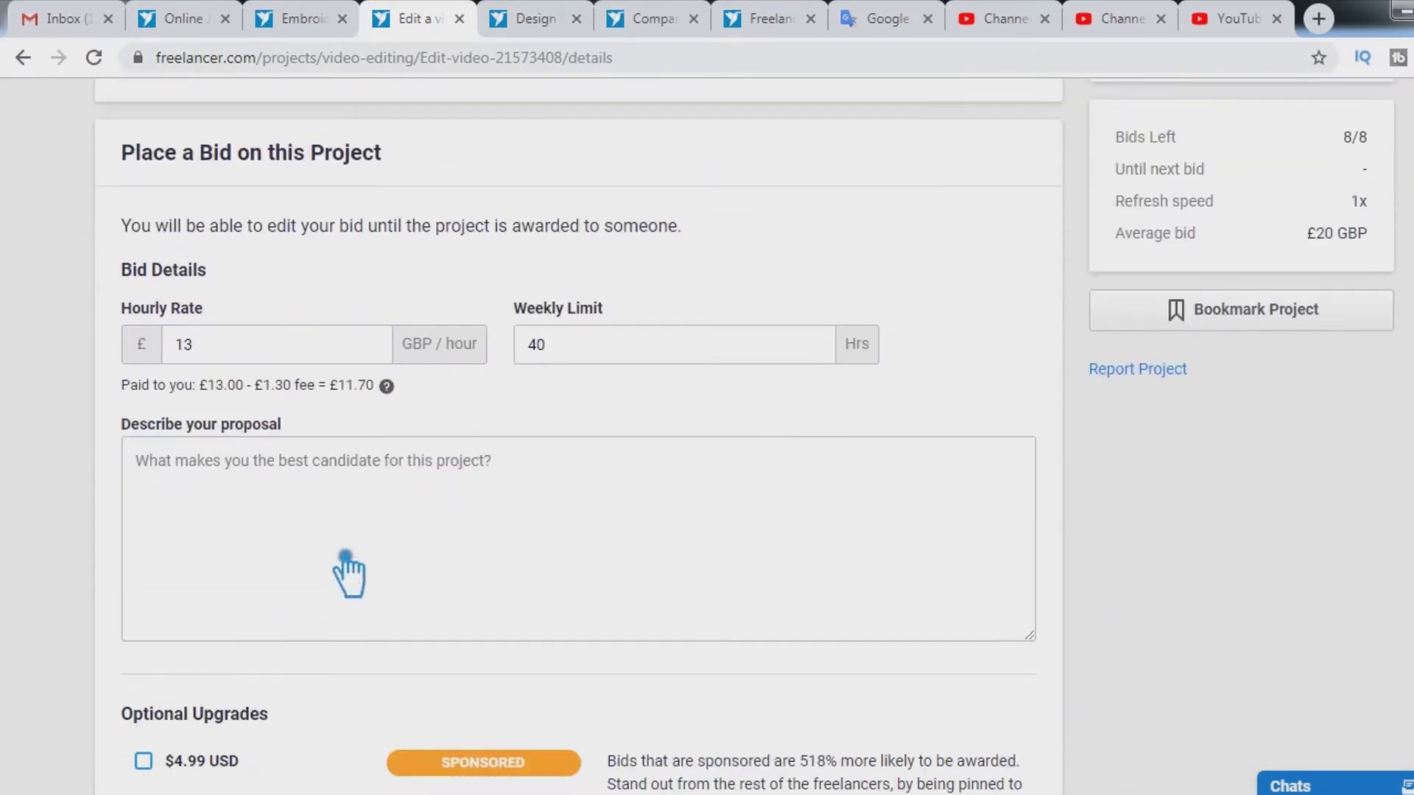
left_click_drag(305, 360, 179, 361)
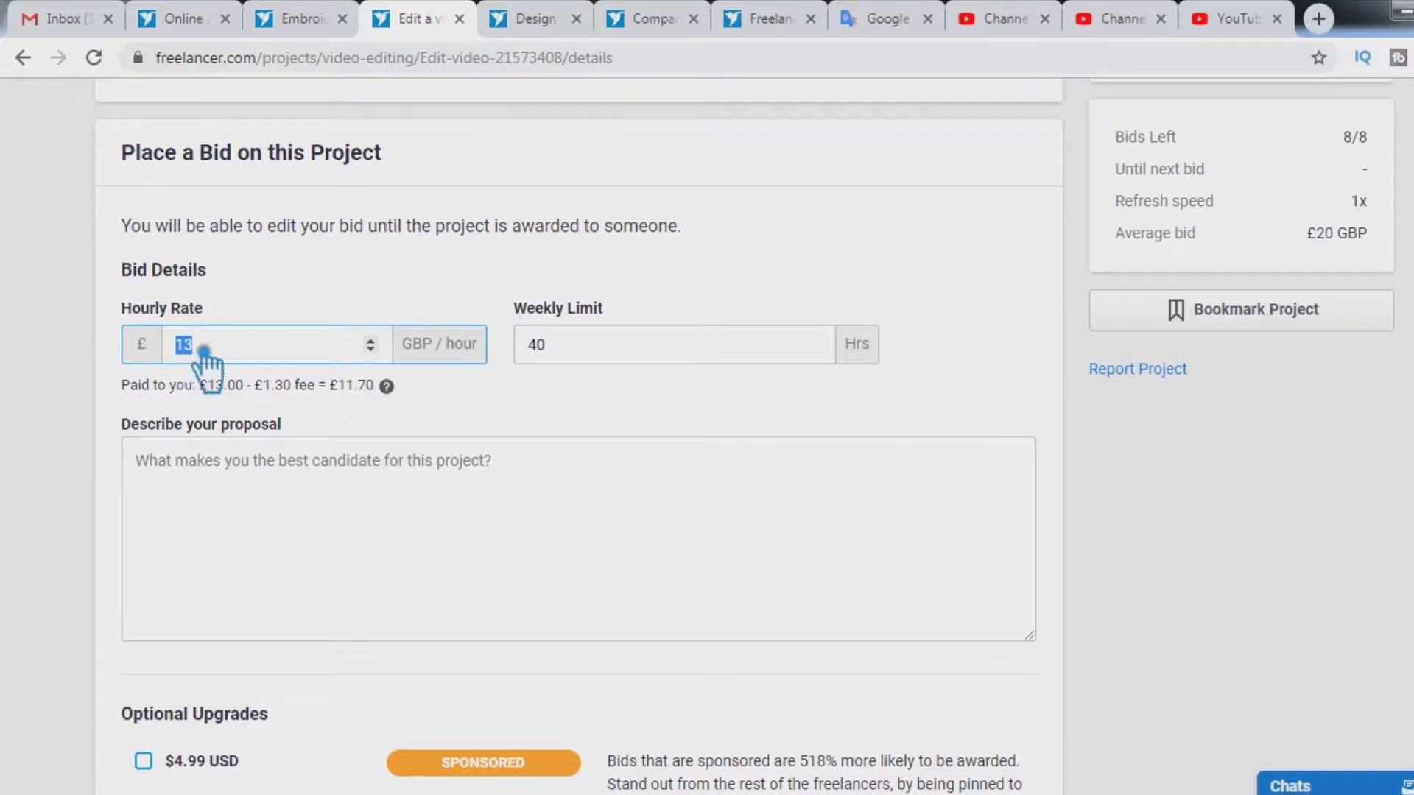
type("8")
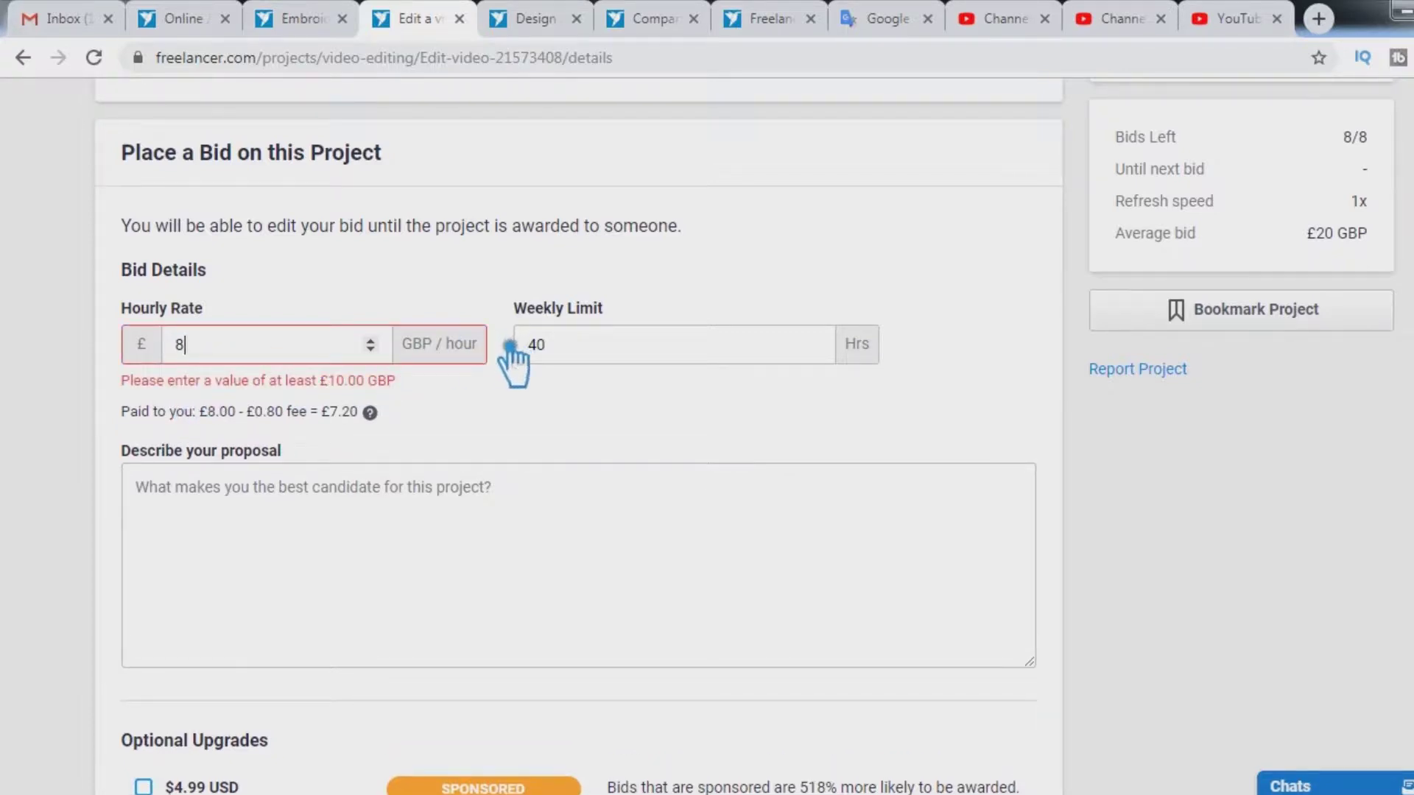
key("BackSpace")
type("10")
left_click(510, 405)
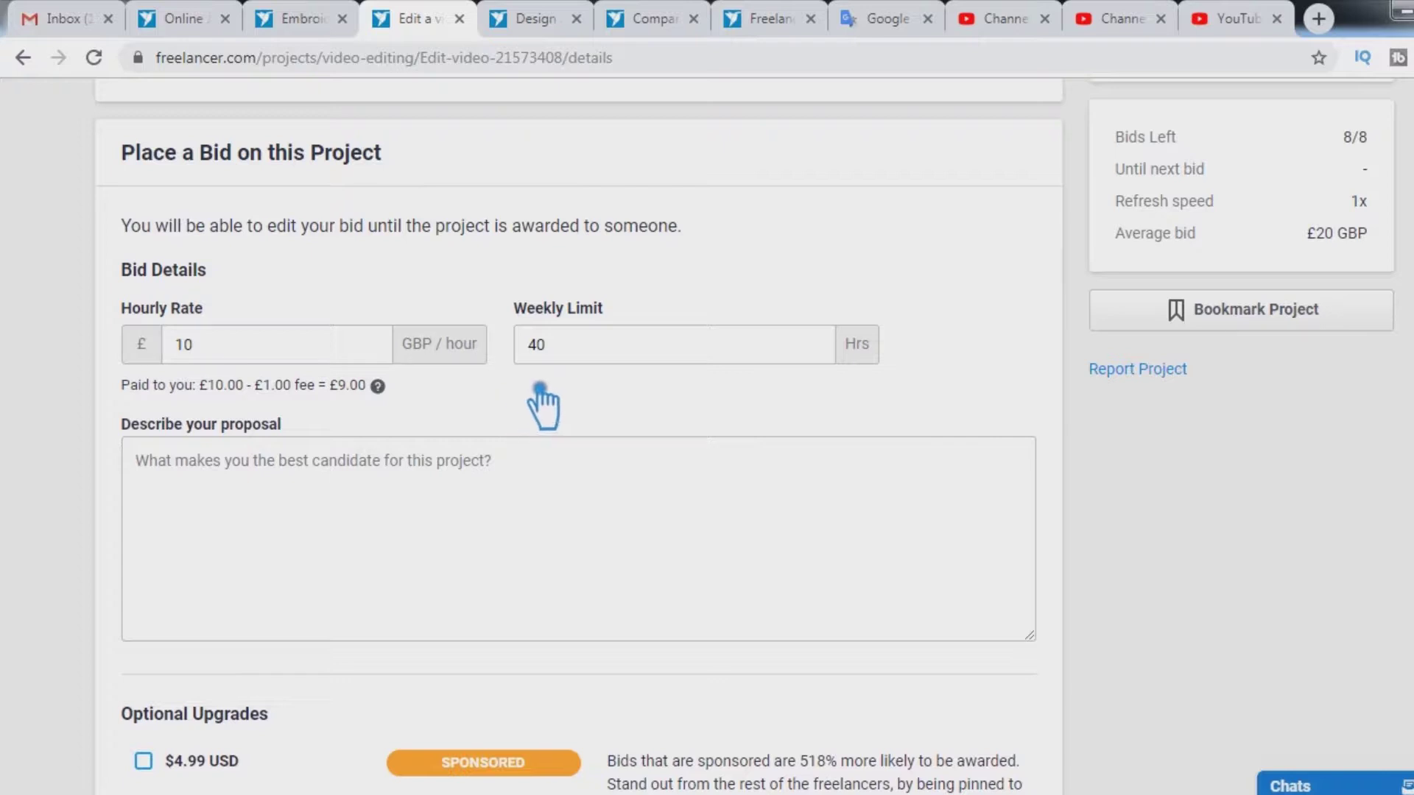
Step: Check the weekly hours limit in the bid details
left_click(578, 361)
left_click_drag(579, 359, 556, 357)
left_click(534, 390)
Step: Switch to Microsoft Word and copy the whole prepared proposal letter, from "Hello Sir," to the signature
left_click(373, 545)
scroll(446, 537, "down", 1)
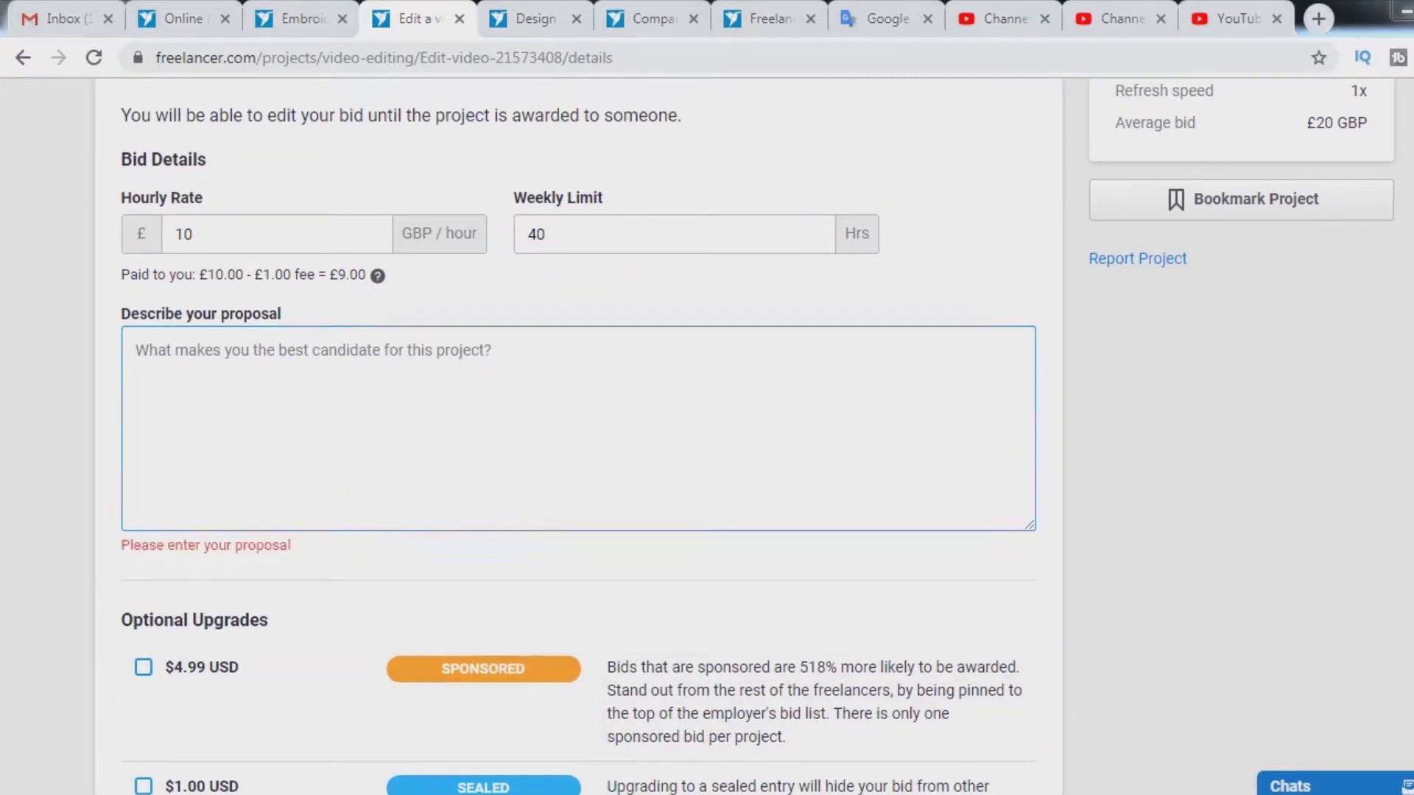
key("alt+Tab")
left_click_drag(533, 598, 398, 364)
key("ctrl+c")
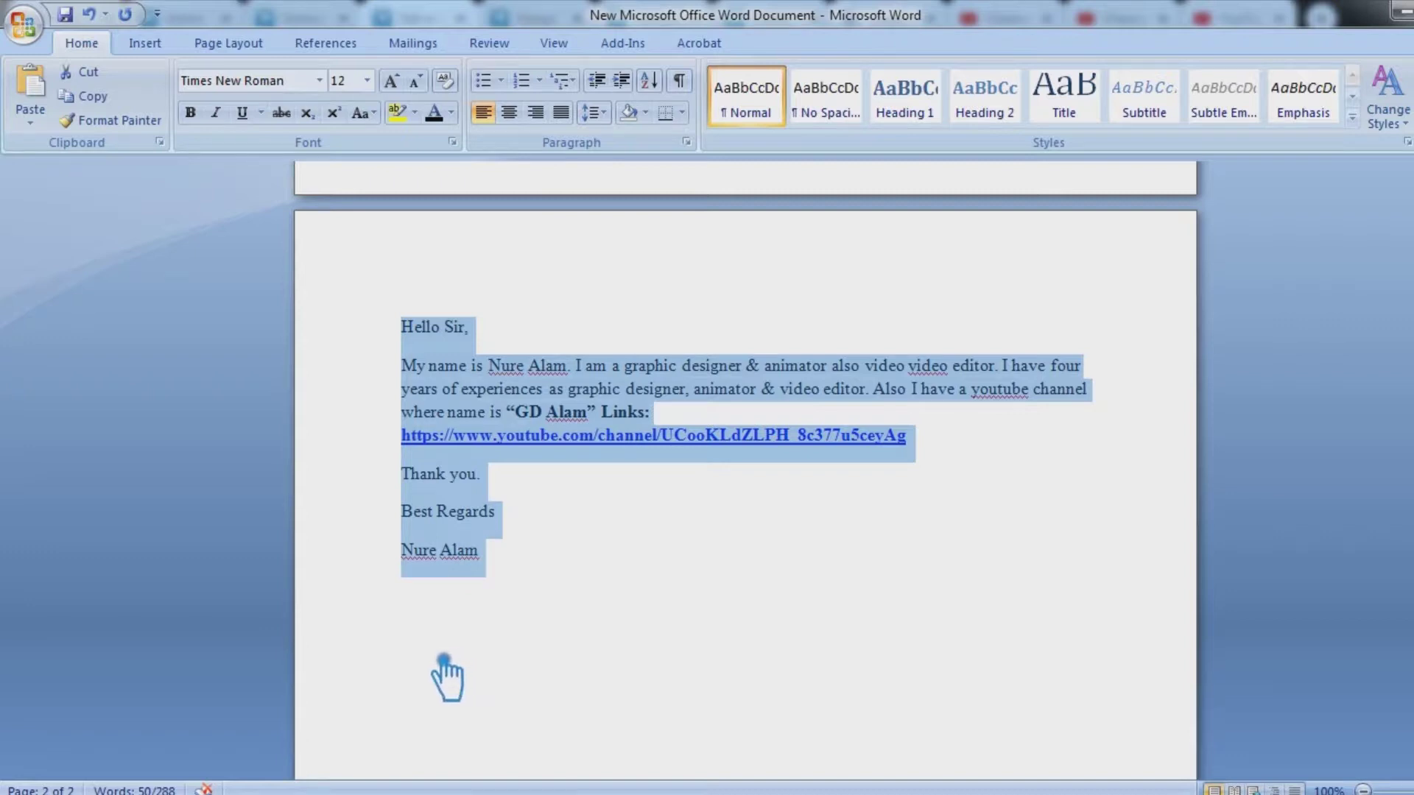
Step: Switch back to the browser and paste the copied letter as the bid's proposal description
left_click(457, 784)
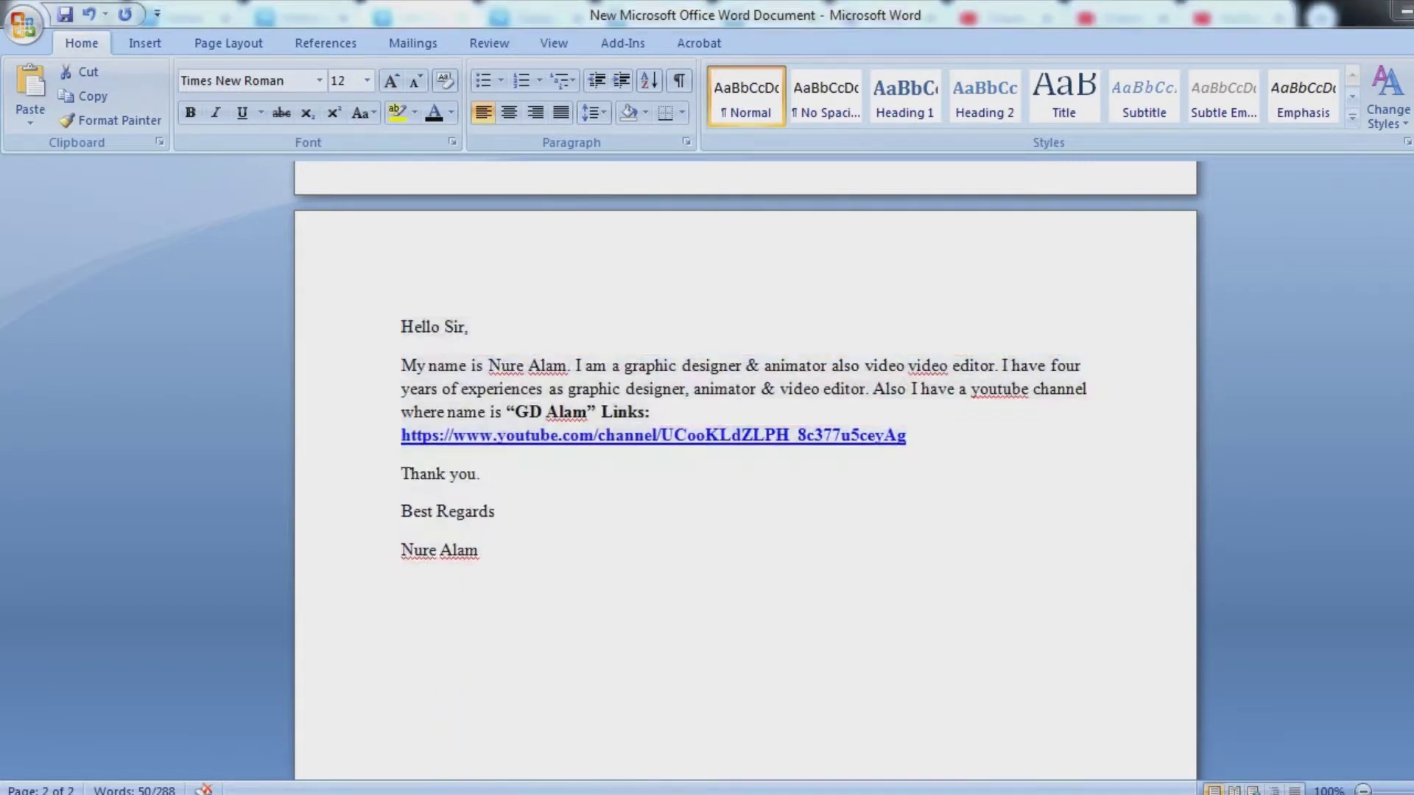
left_click(332, 427)
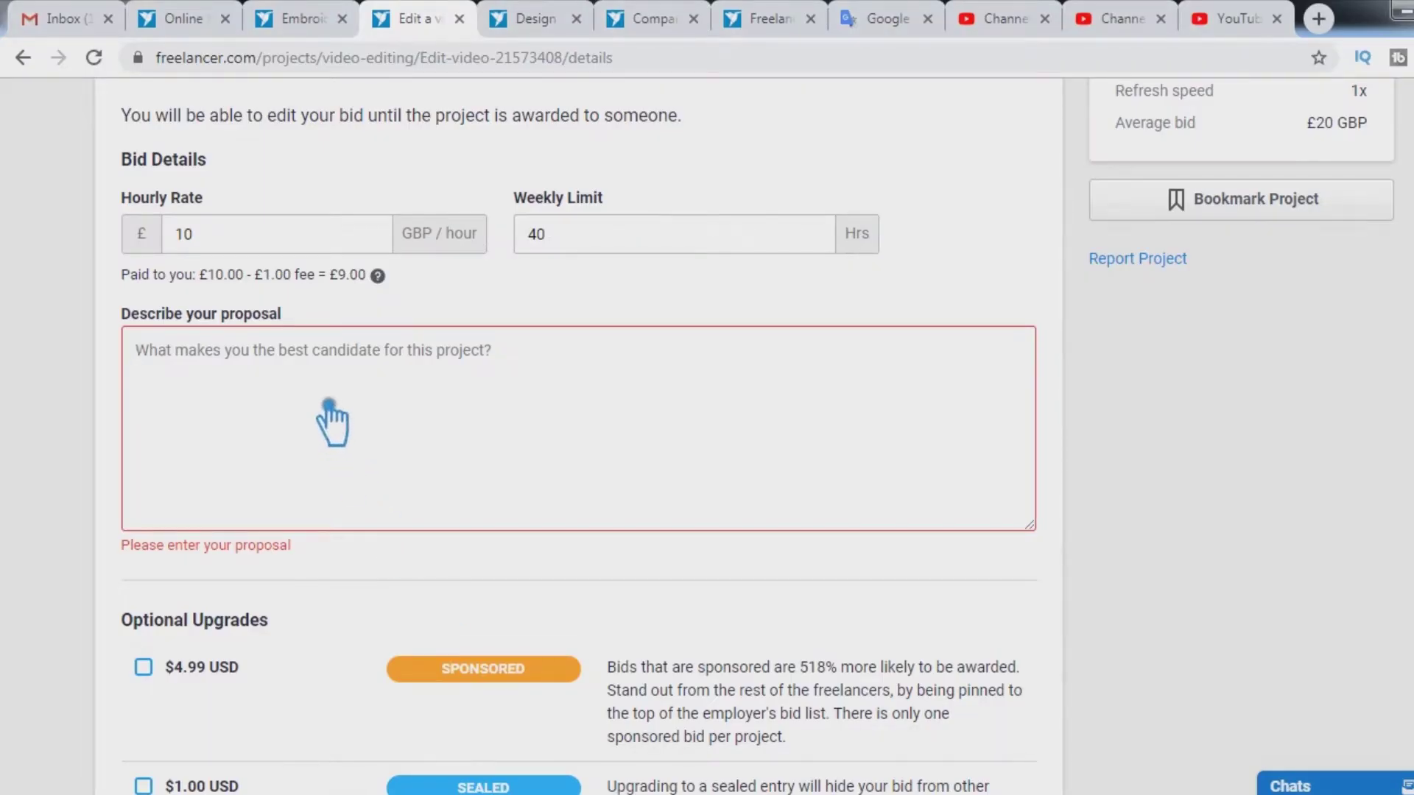
key("ctrl+v")
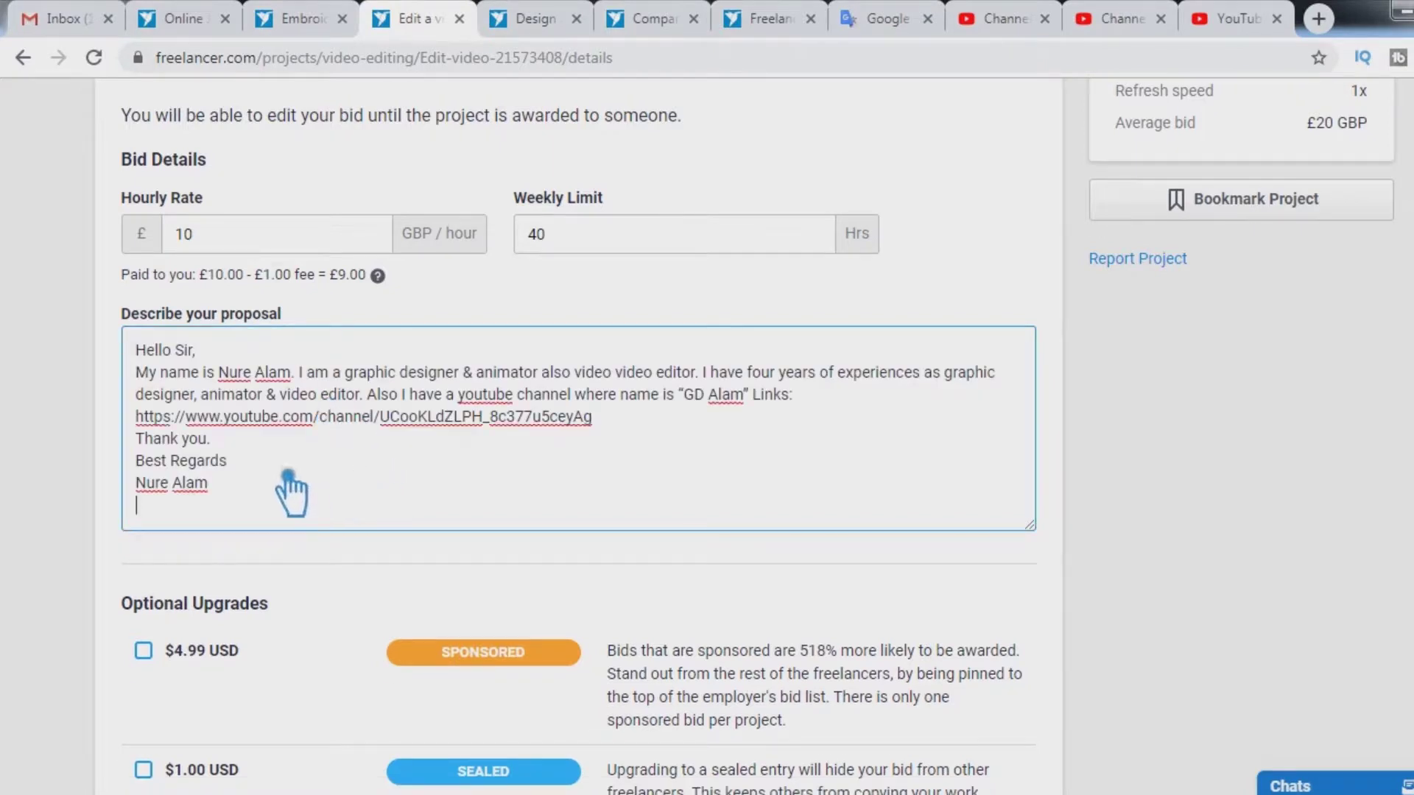
Step: Insert blank lines in the proposal after "Hello Sir,", before "Thank you." and before "Best Regards"
left_click(627, 437)
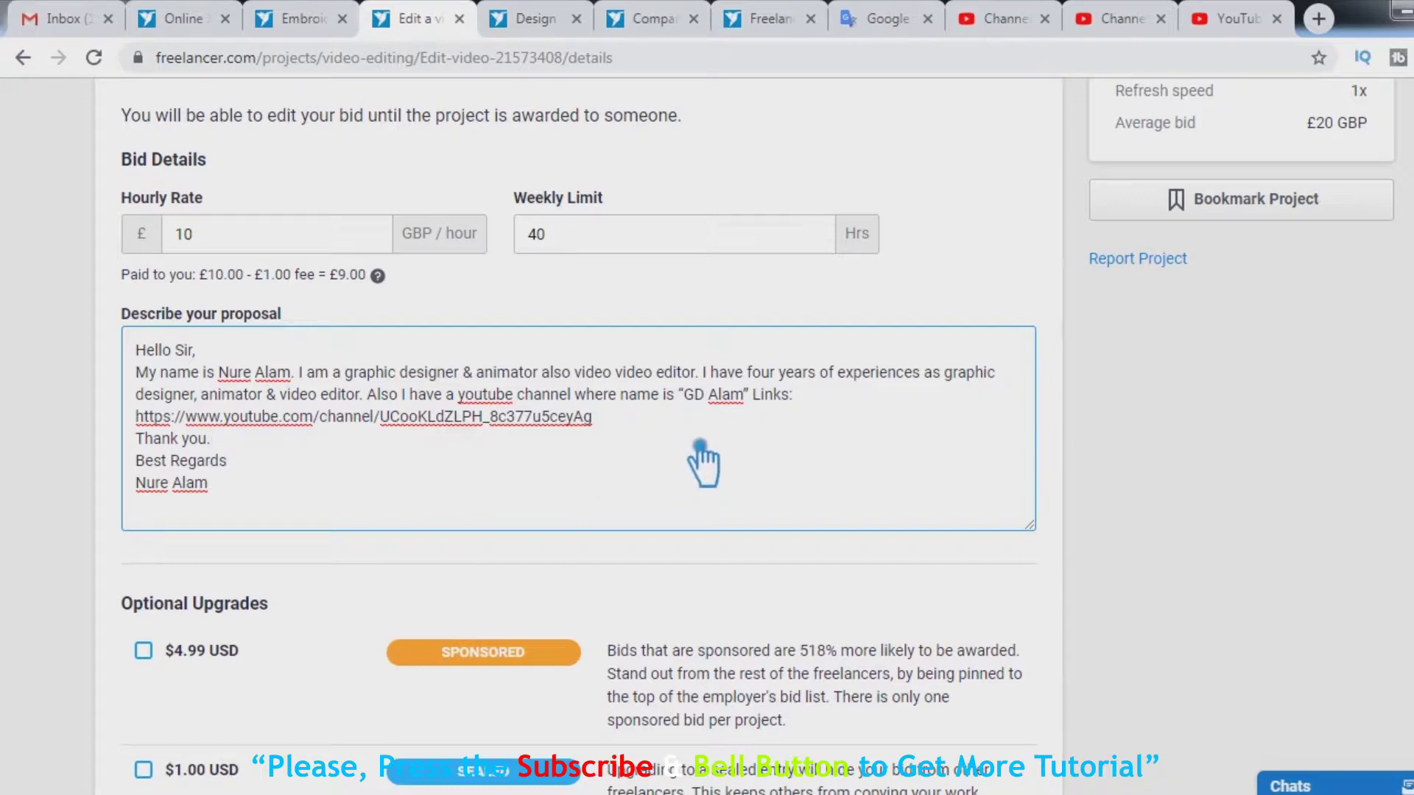
left_click(655, 427)
key("Return")
left_click(326, 490)
left_click(298, 468)
key("Return")
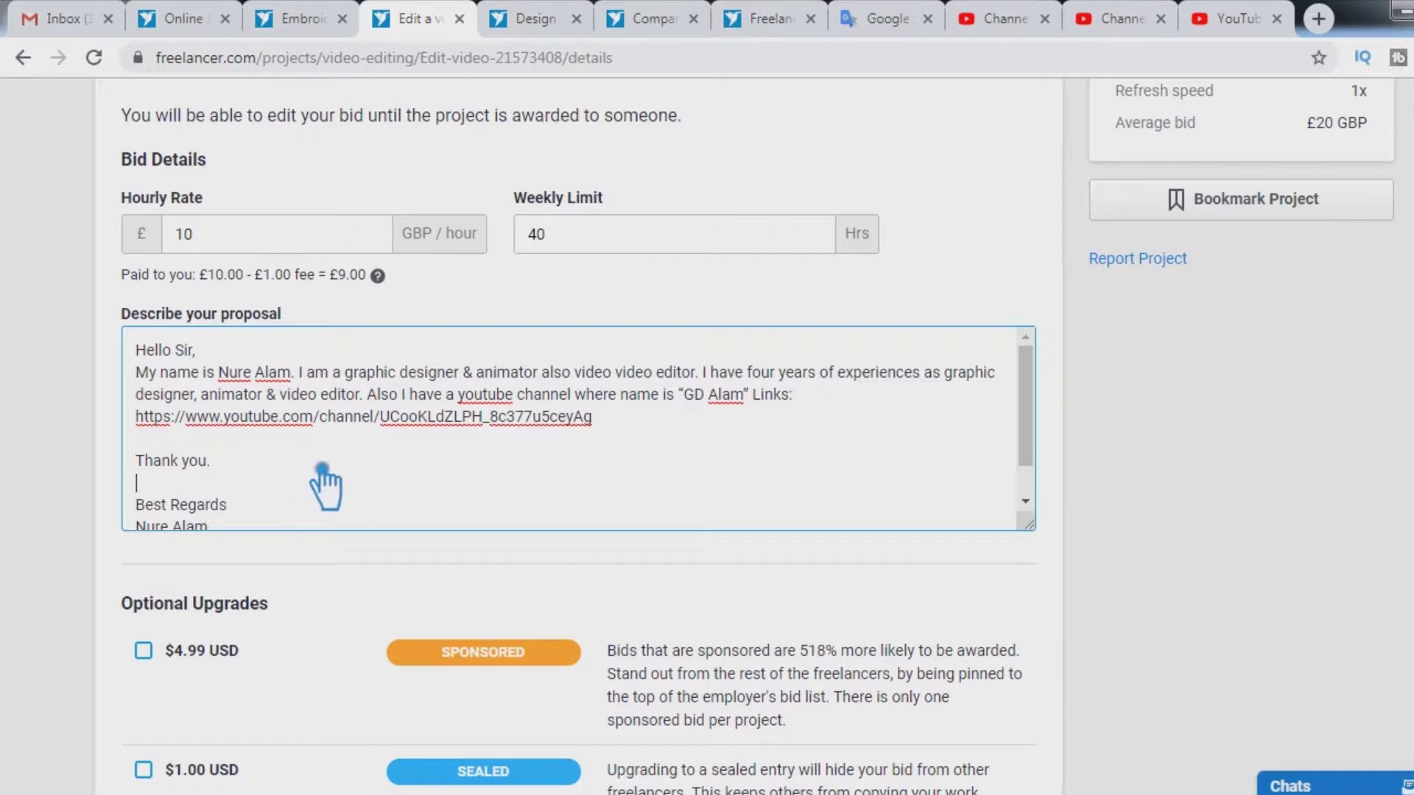
scroll(435, 486, "down", 1)
scroll(566, 463, "up", 1)
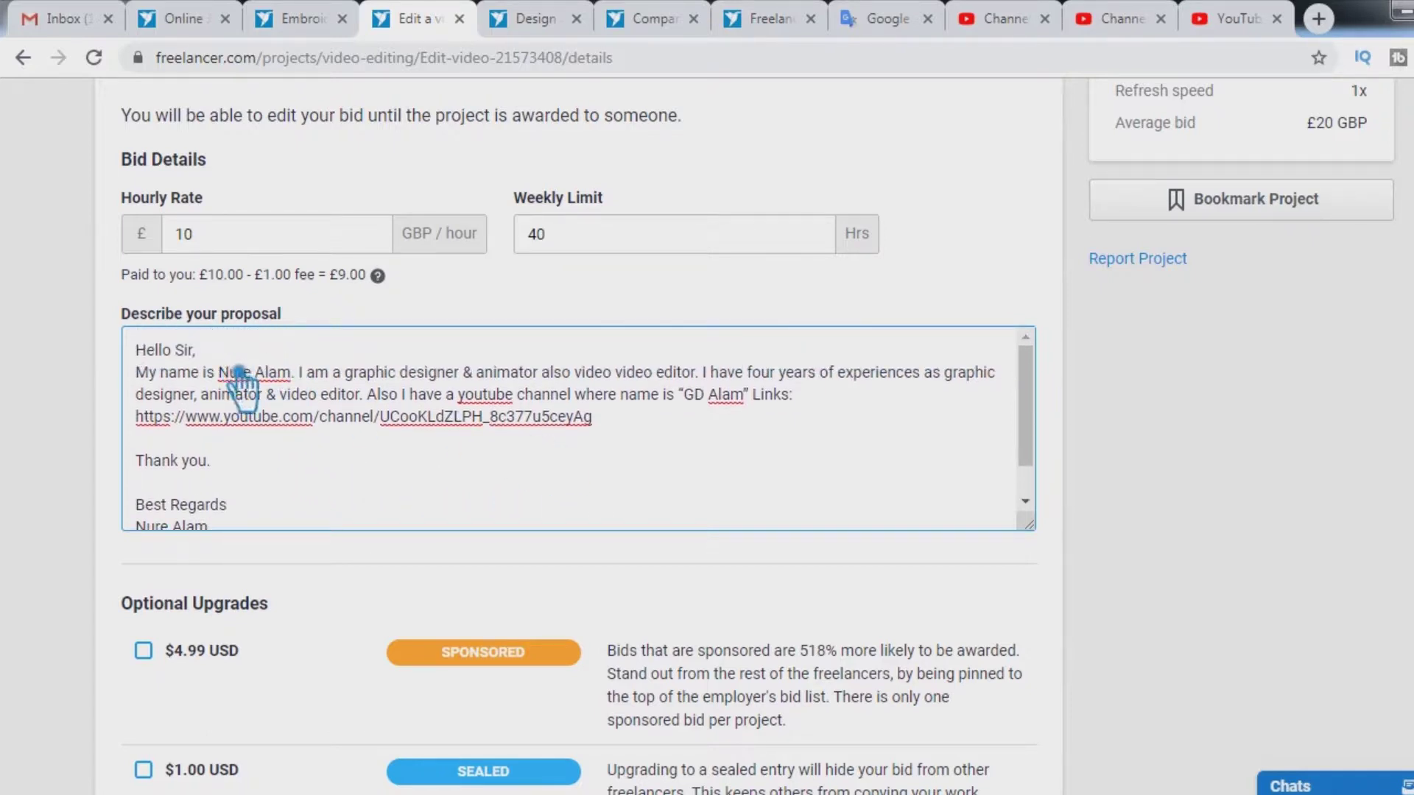
key("Return")
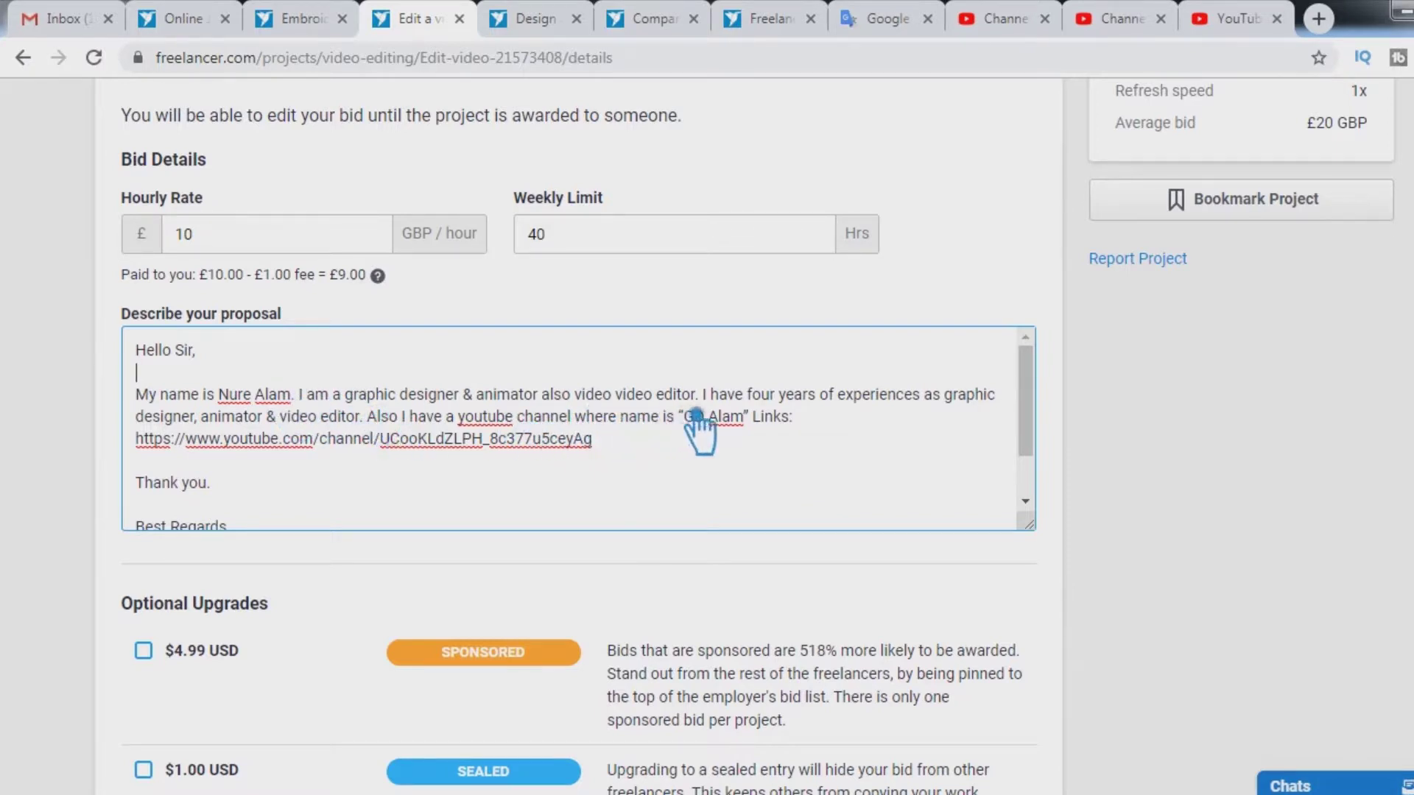
Step: Delete the duplicated word "video" before "editor" in the proposal, and add a comma after "Best Regards"
double_click(594, 396)
key("BackSpace")
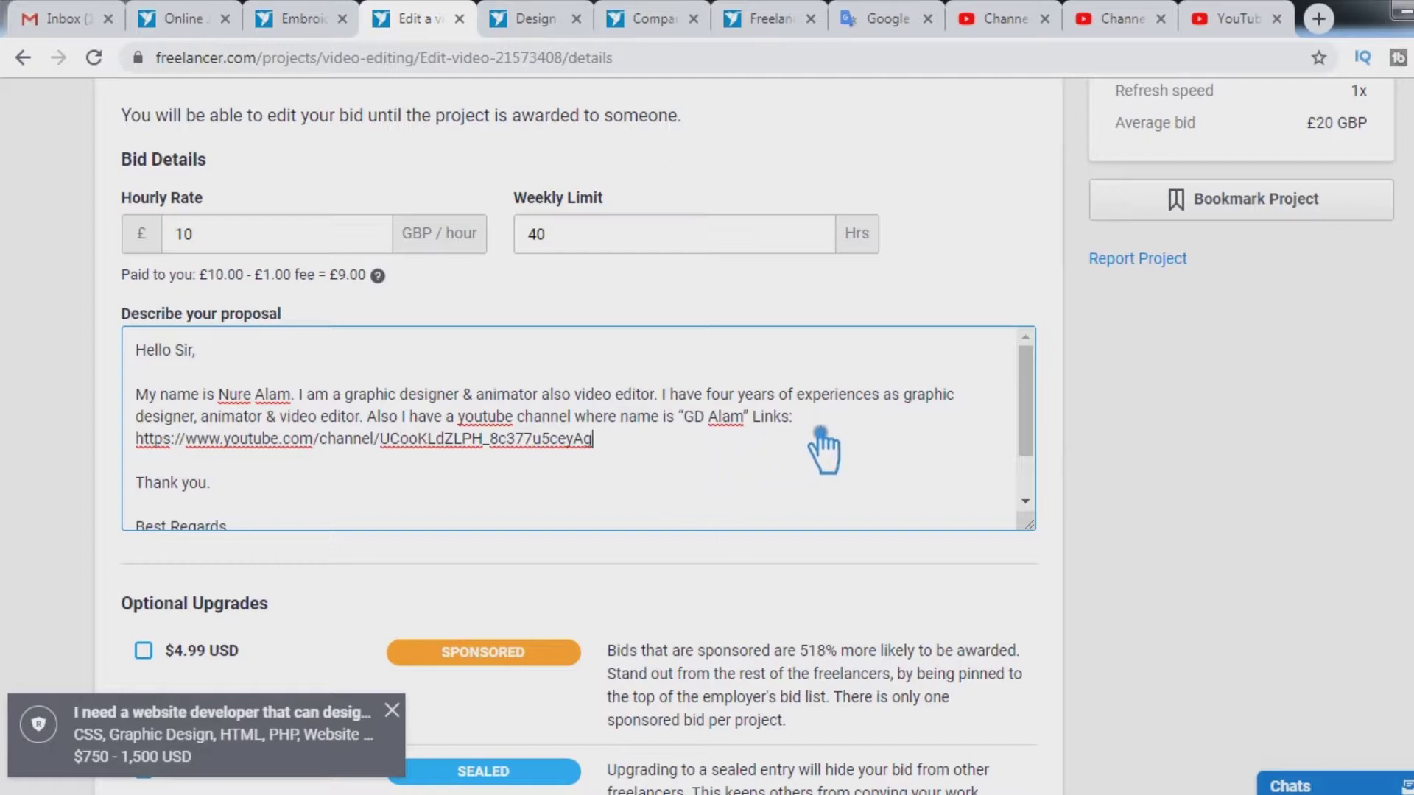
scroll(368, 471, "down", 2)
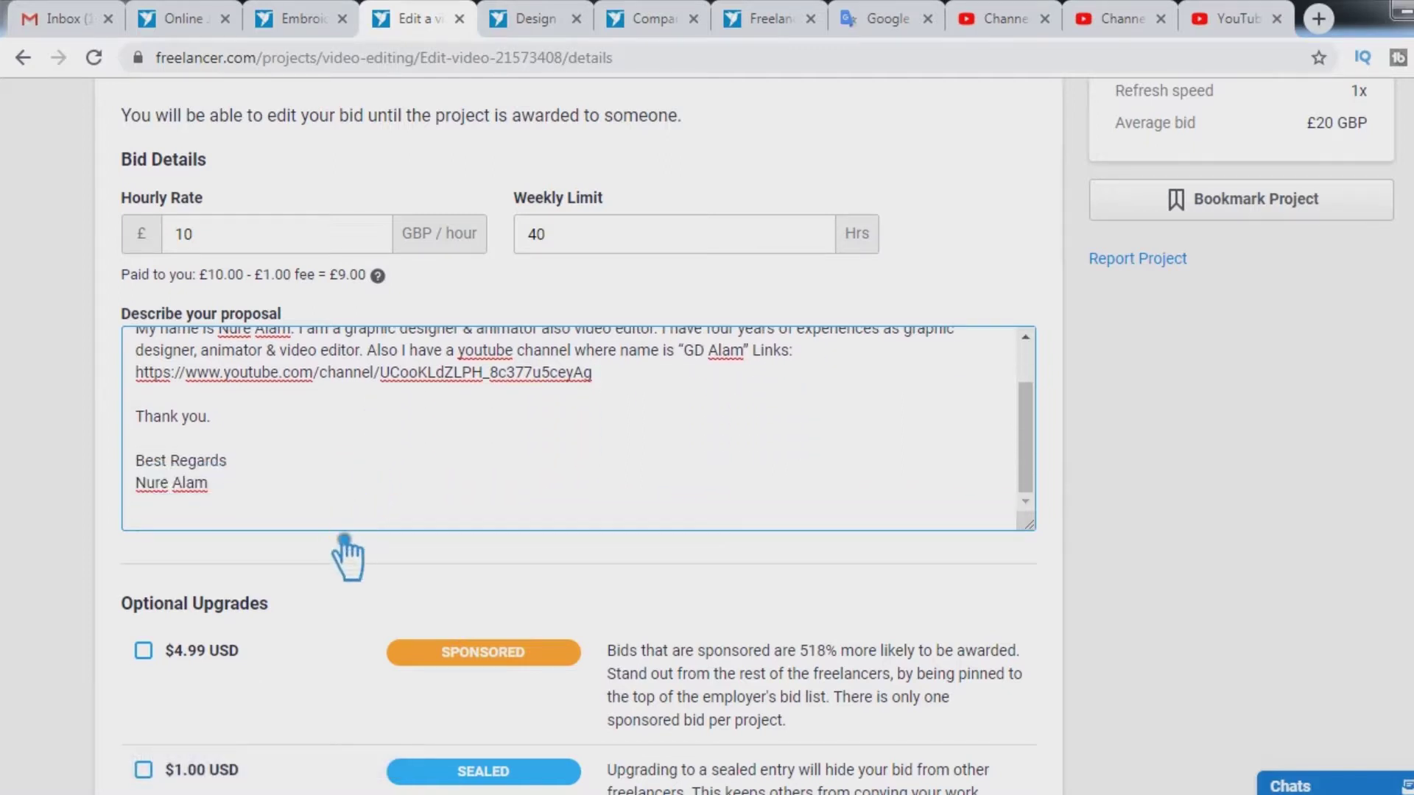
scroll(552, 526, "down", 2)
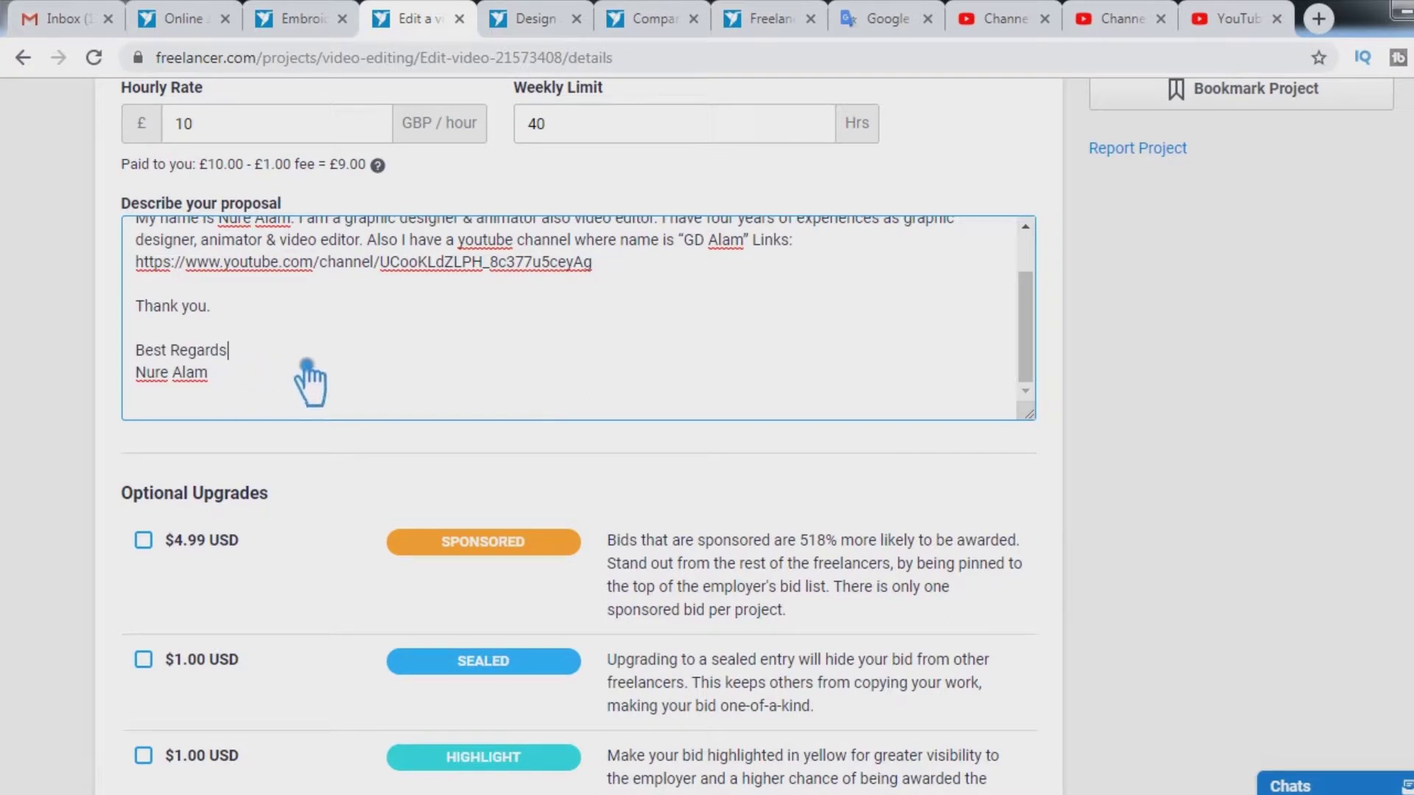
left_click(360, 398)
Step: Review the completed bid form and place the bid on the project without any optional upgrades
scroll(641, 519, "down", 8)
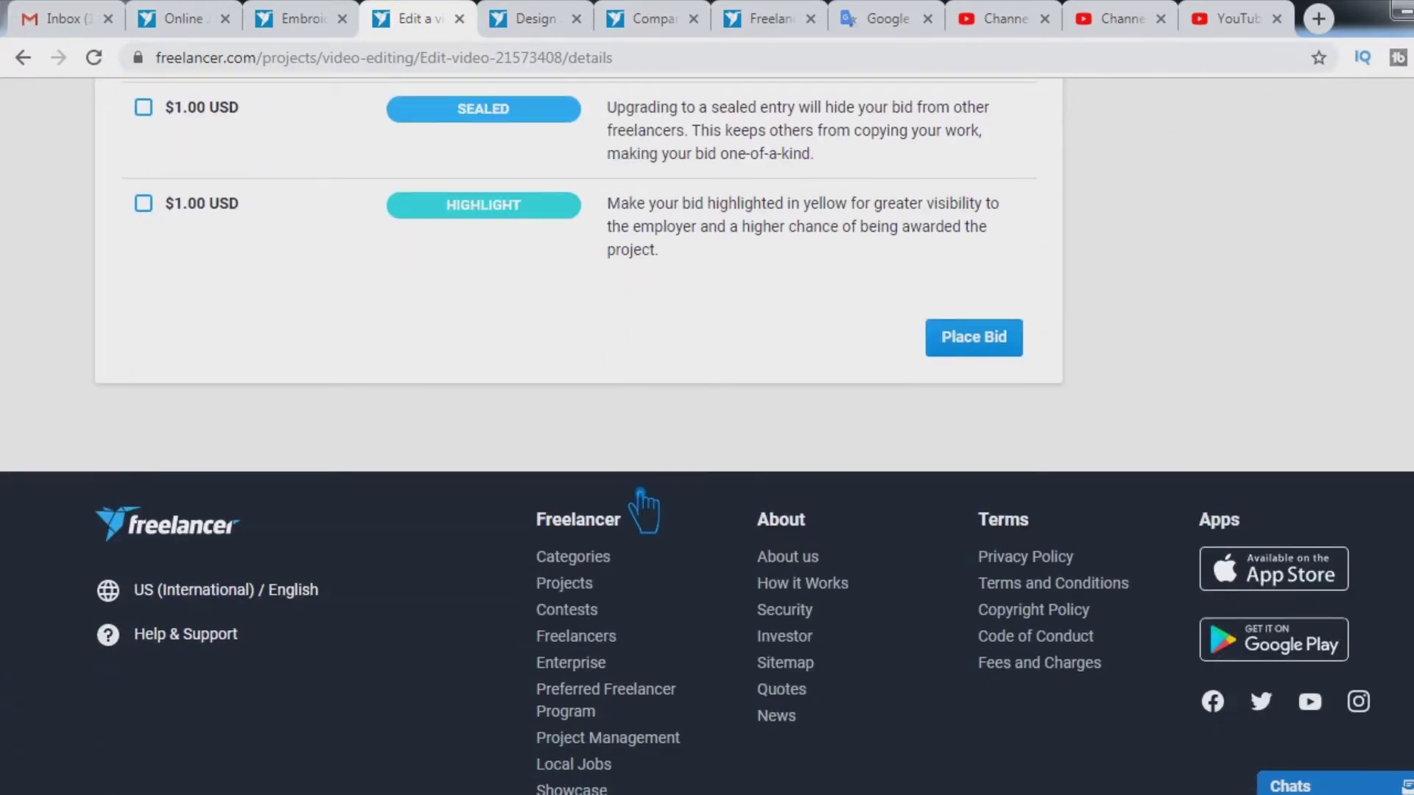
scroll(640, 501, "up", 9)
scroll(631, 494, "up", 2)
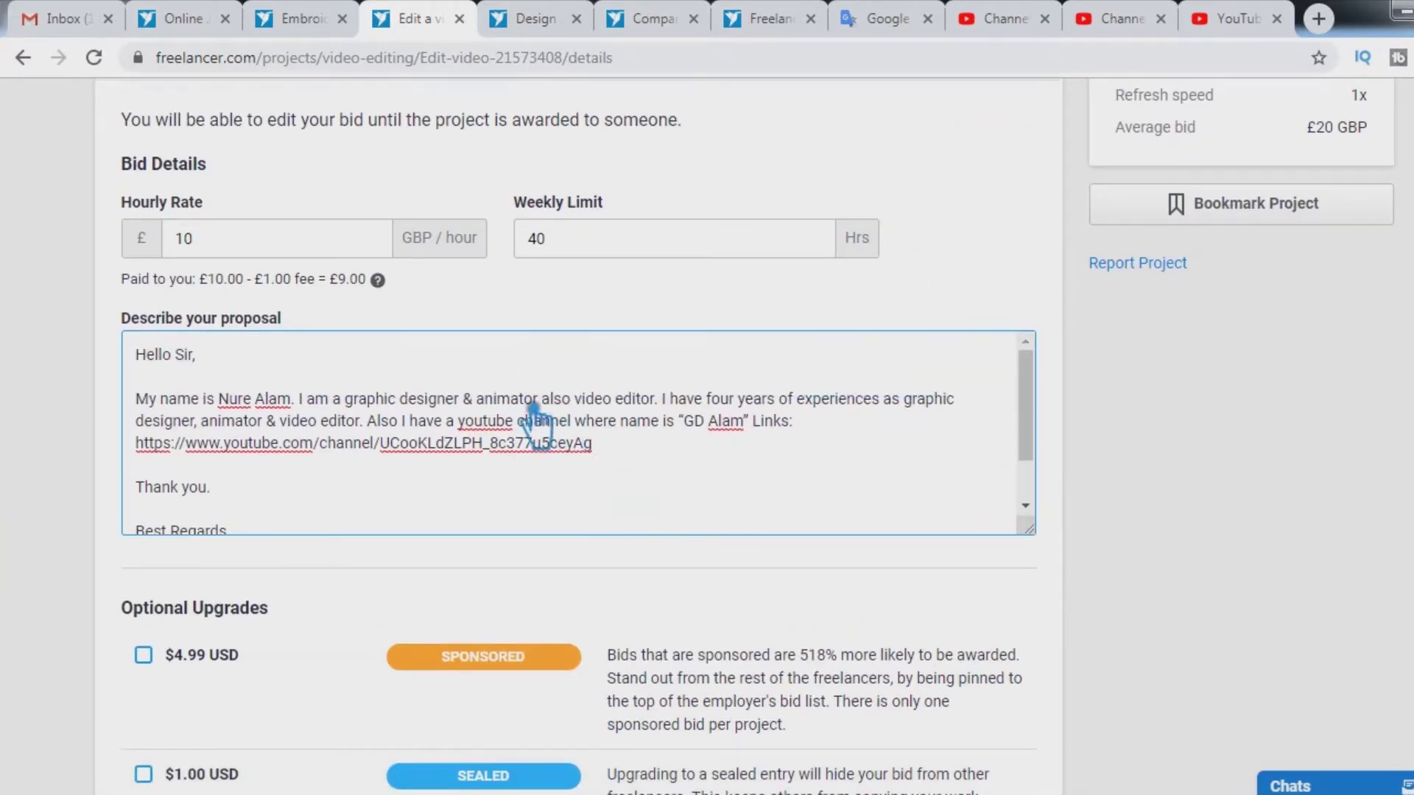
scroll(533, 406, "up", 4)
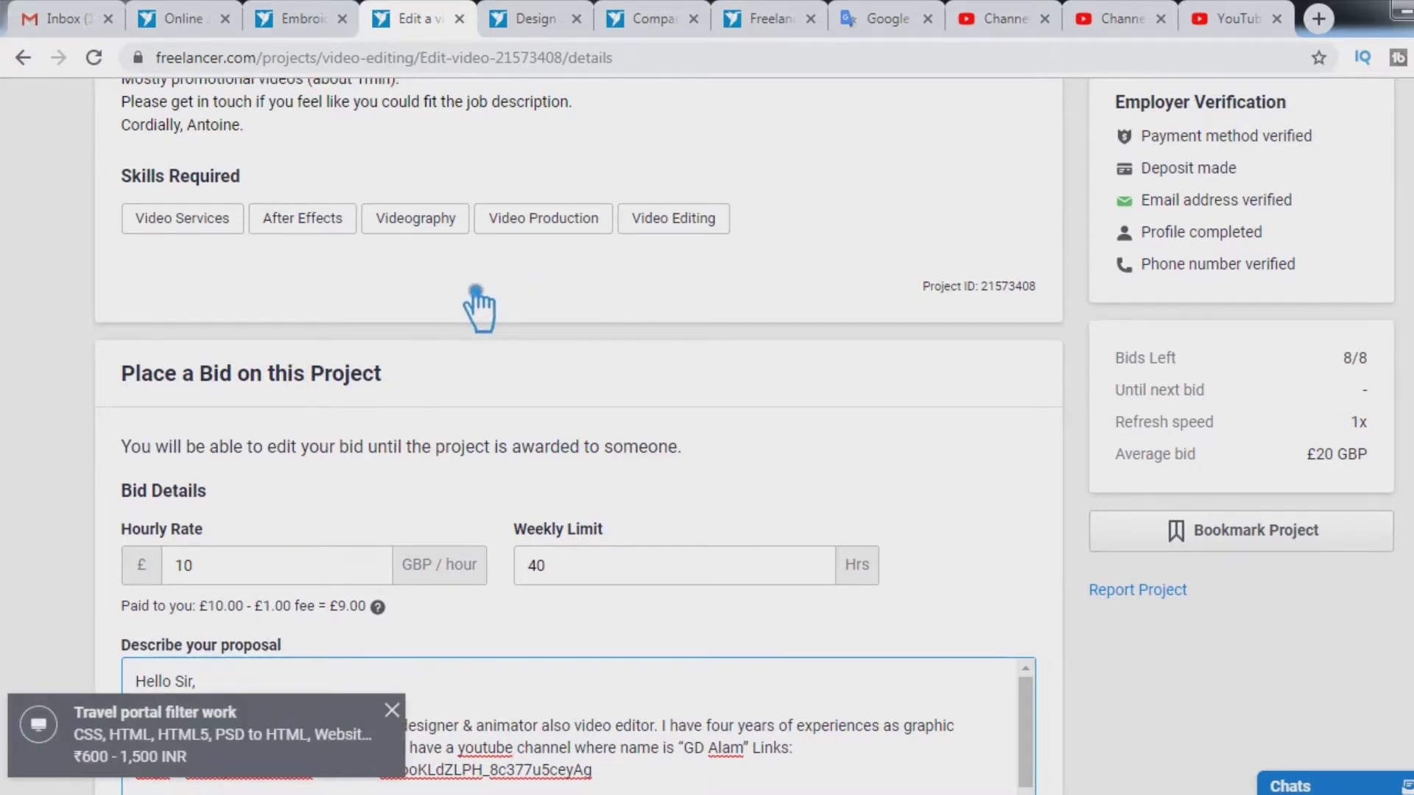
scroll(473, 298, "up", 4)
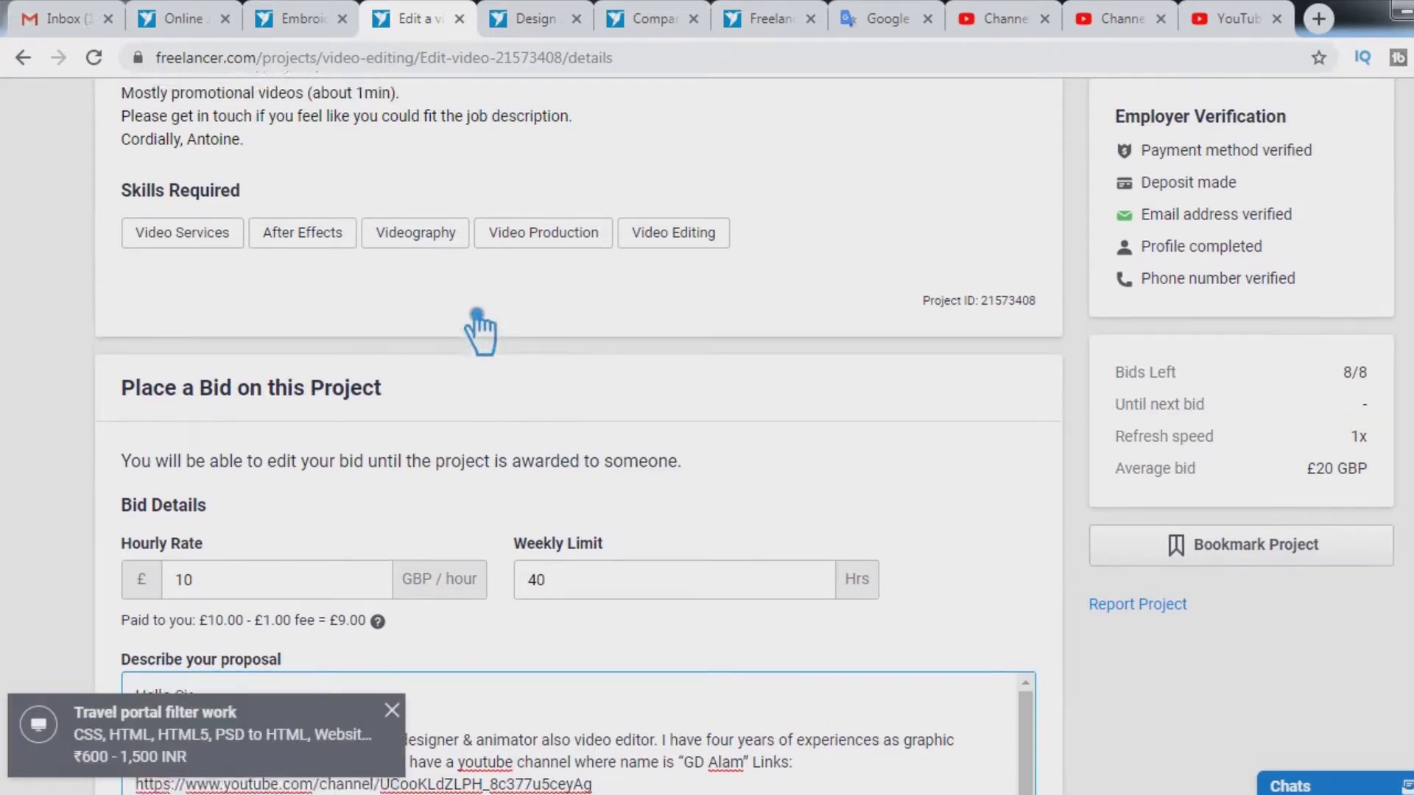
scroll(483, 328, "down", 12)
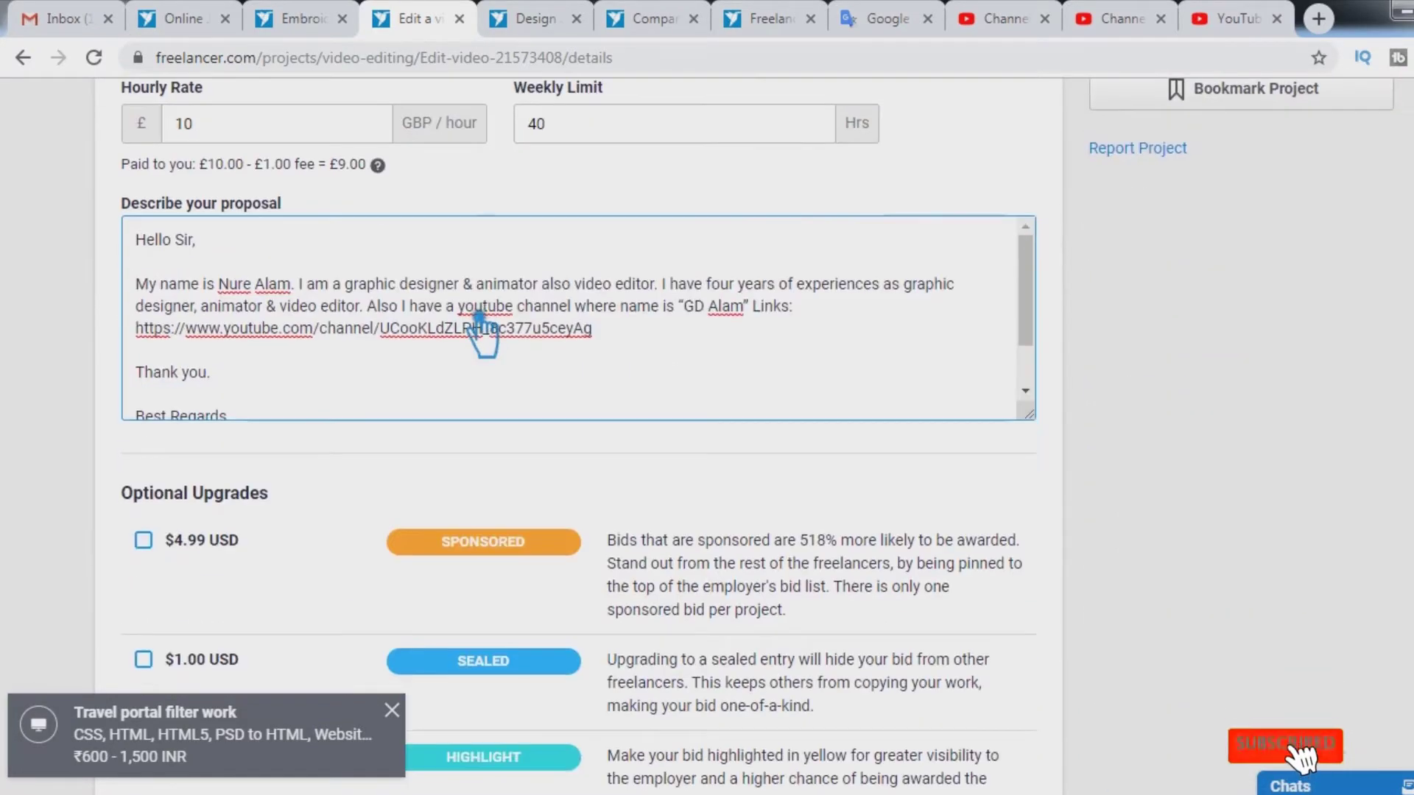
scroll(482, 338, "down", 8)
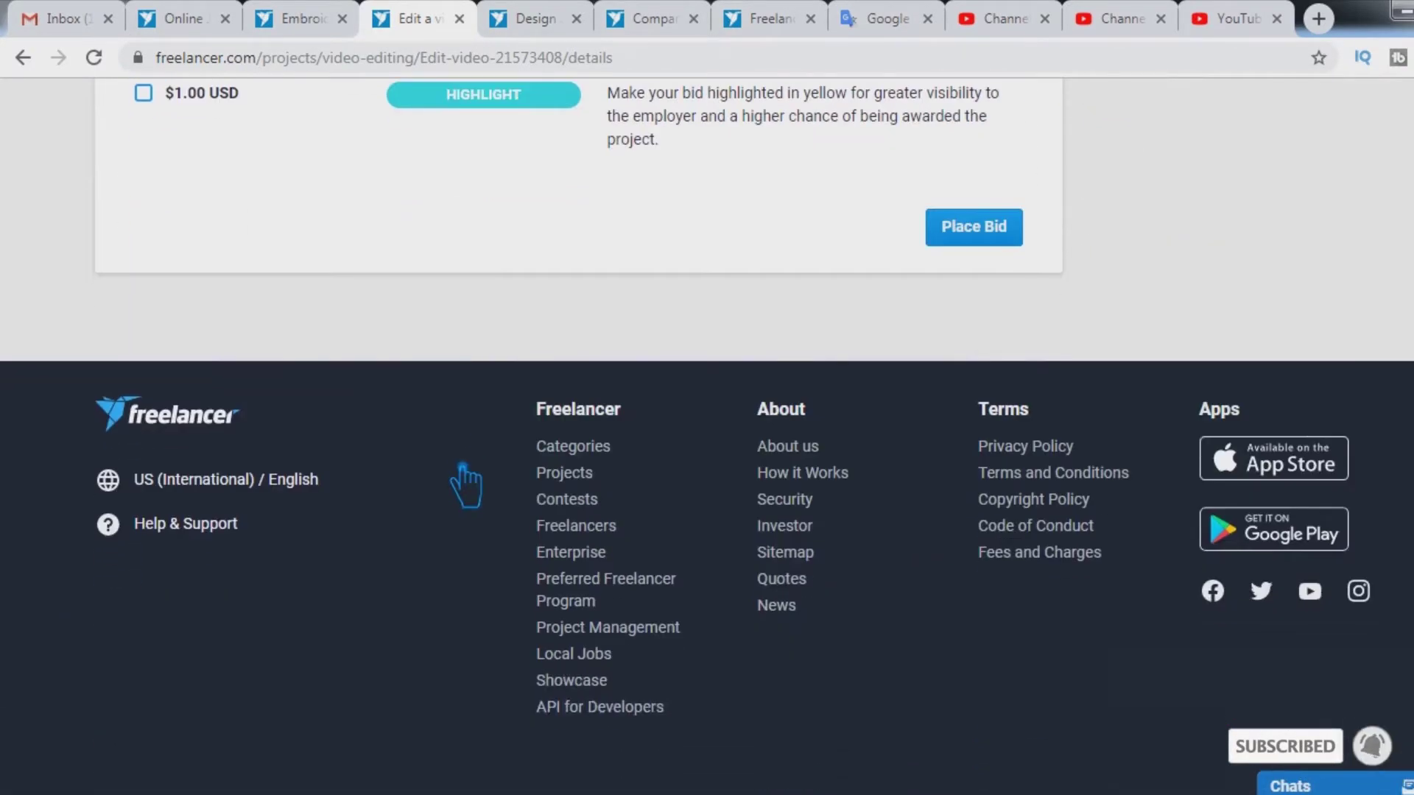
left_click(1006, 228)
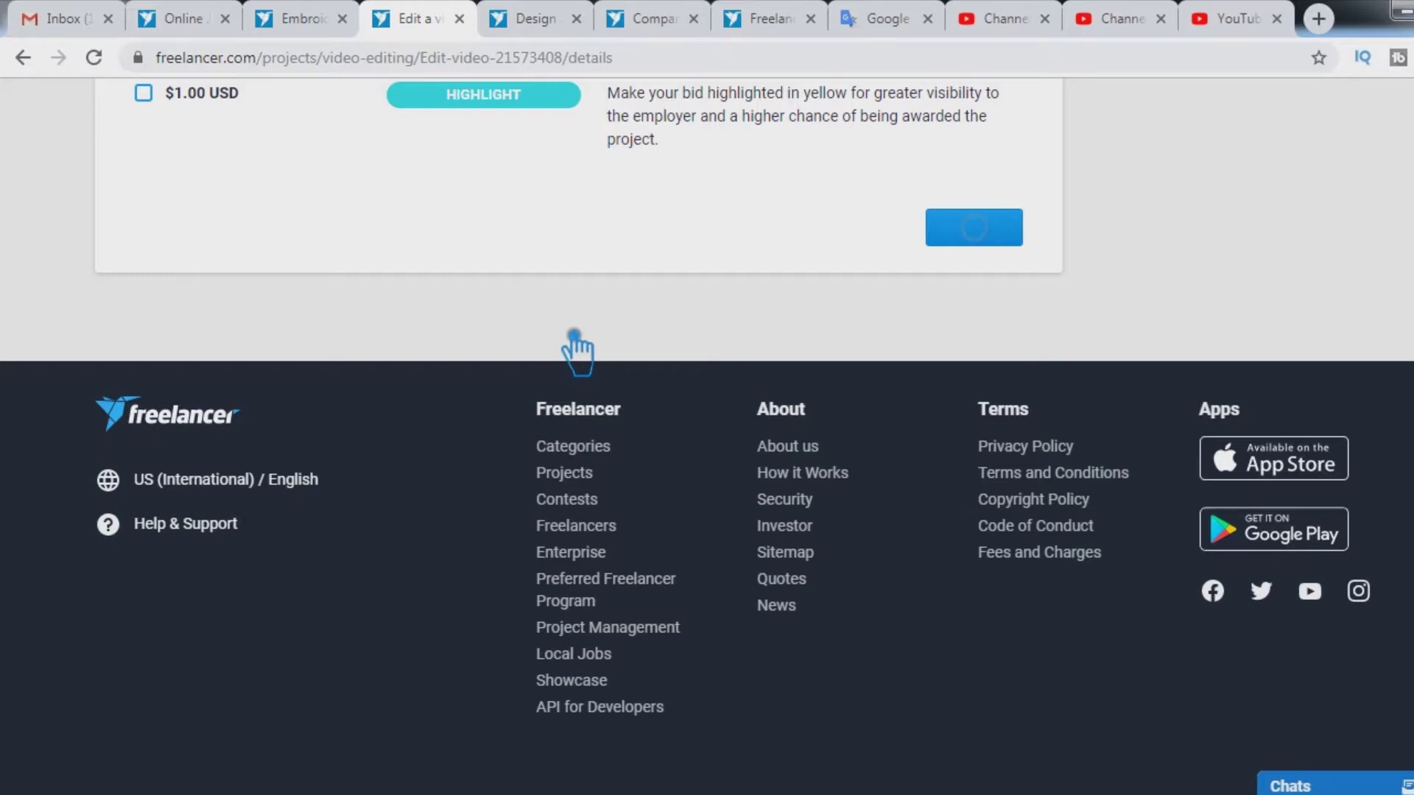
scroll(582, 356, "up", 3)
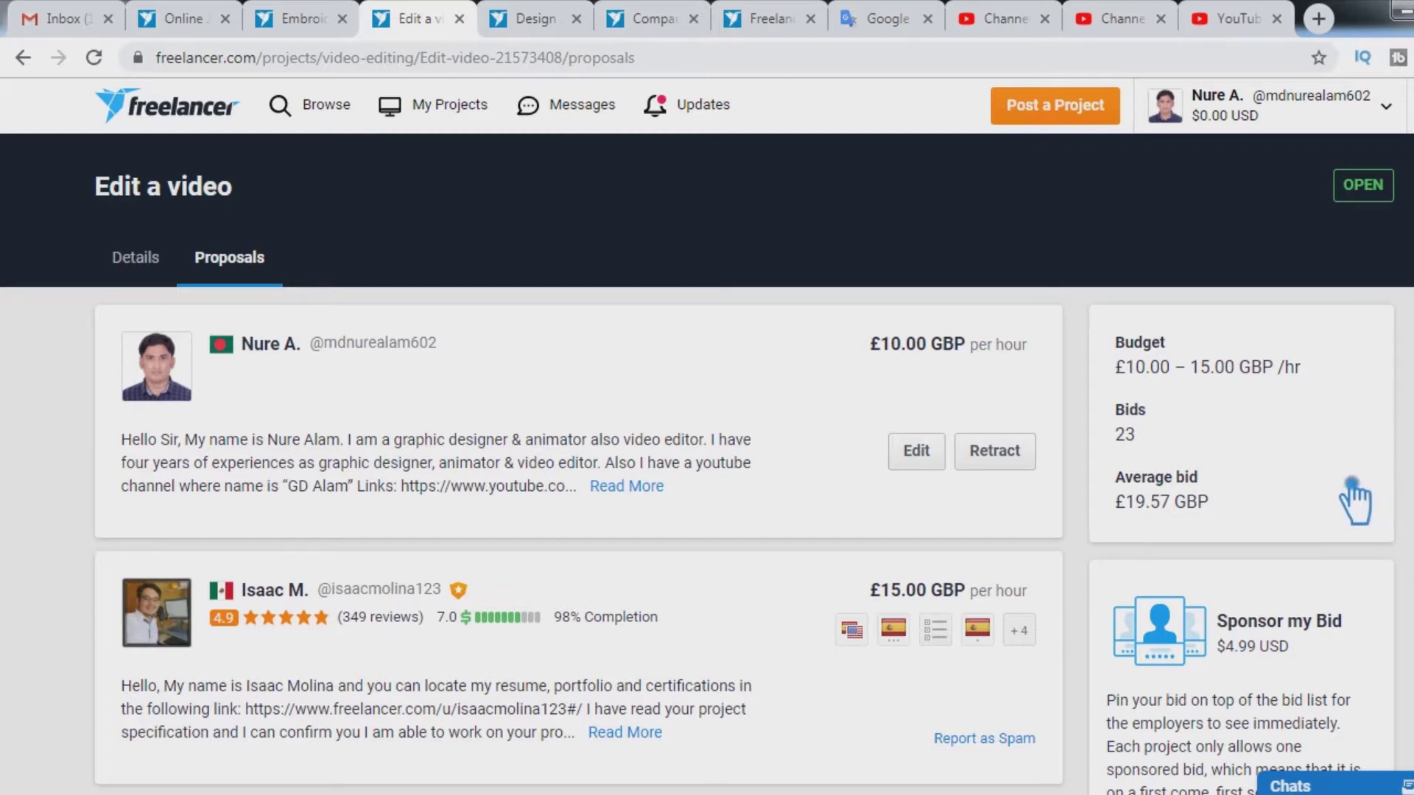
Step: Expand the full text of the submitted proposal and of the competing £15.00 GBP proposal below it to compare them
left_click(653, 494)
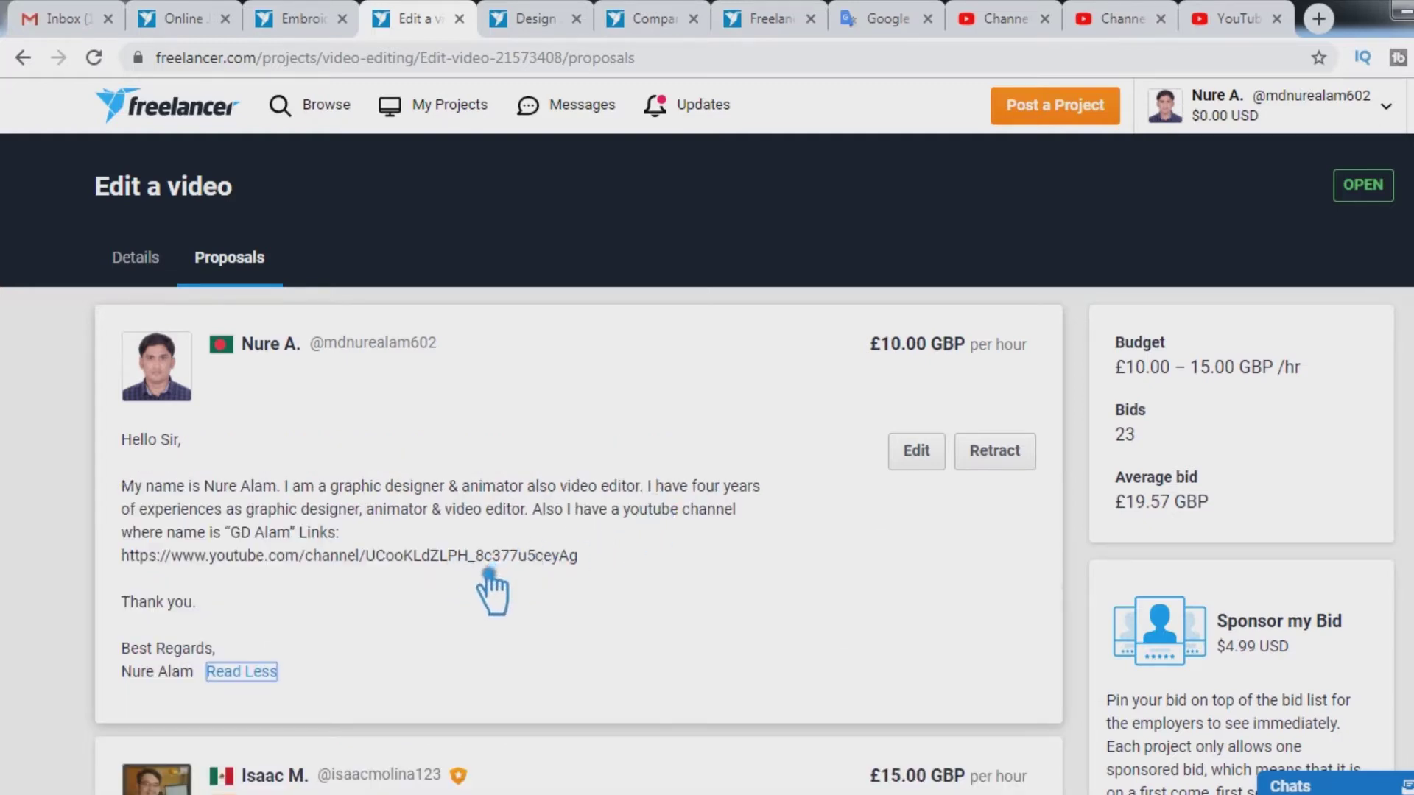
scroll(617, 578, "down", 3)
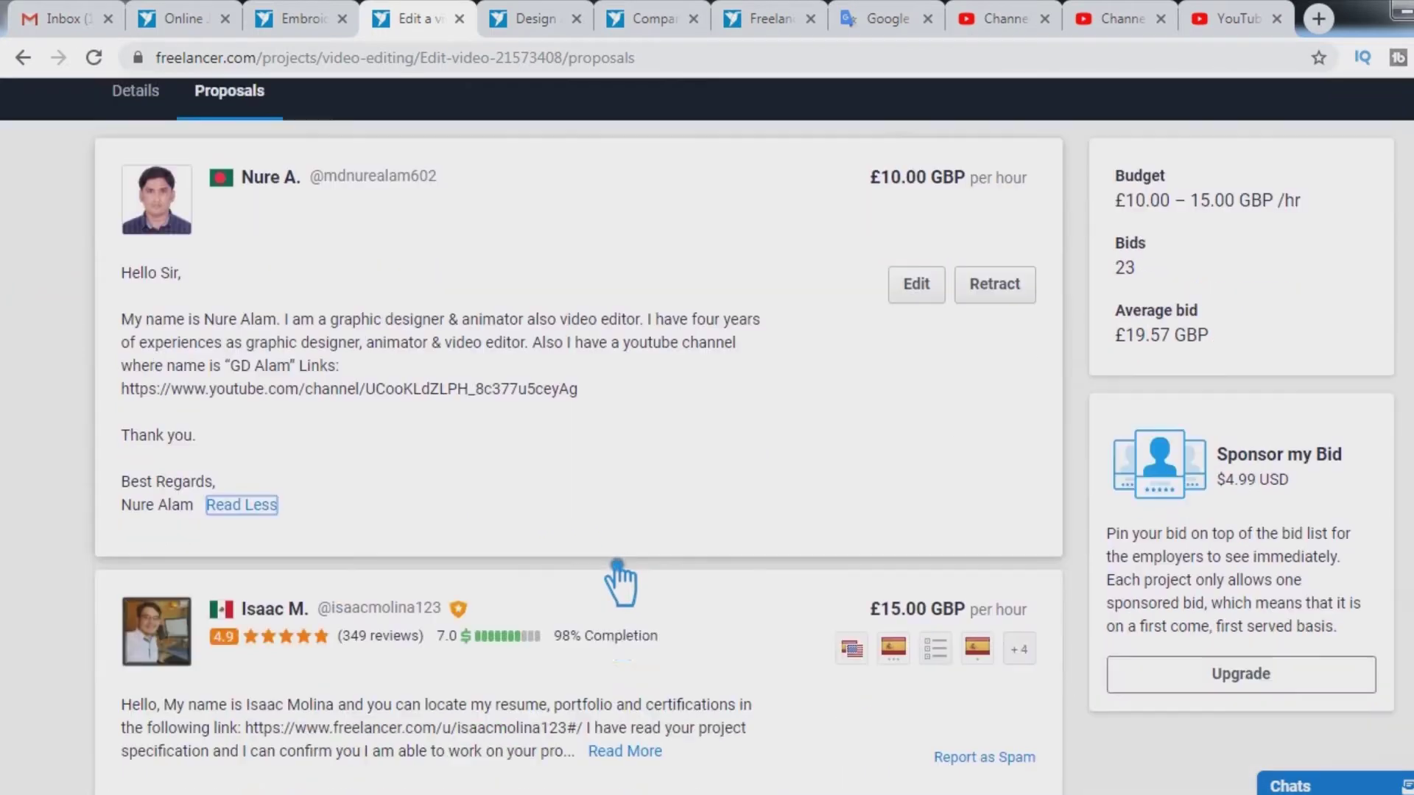
scroll(609, 561, "down", 1)
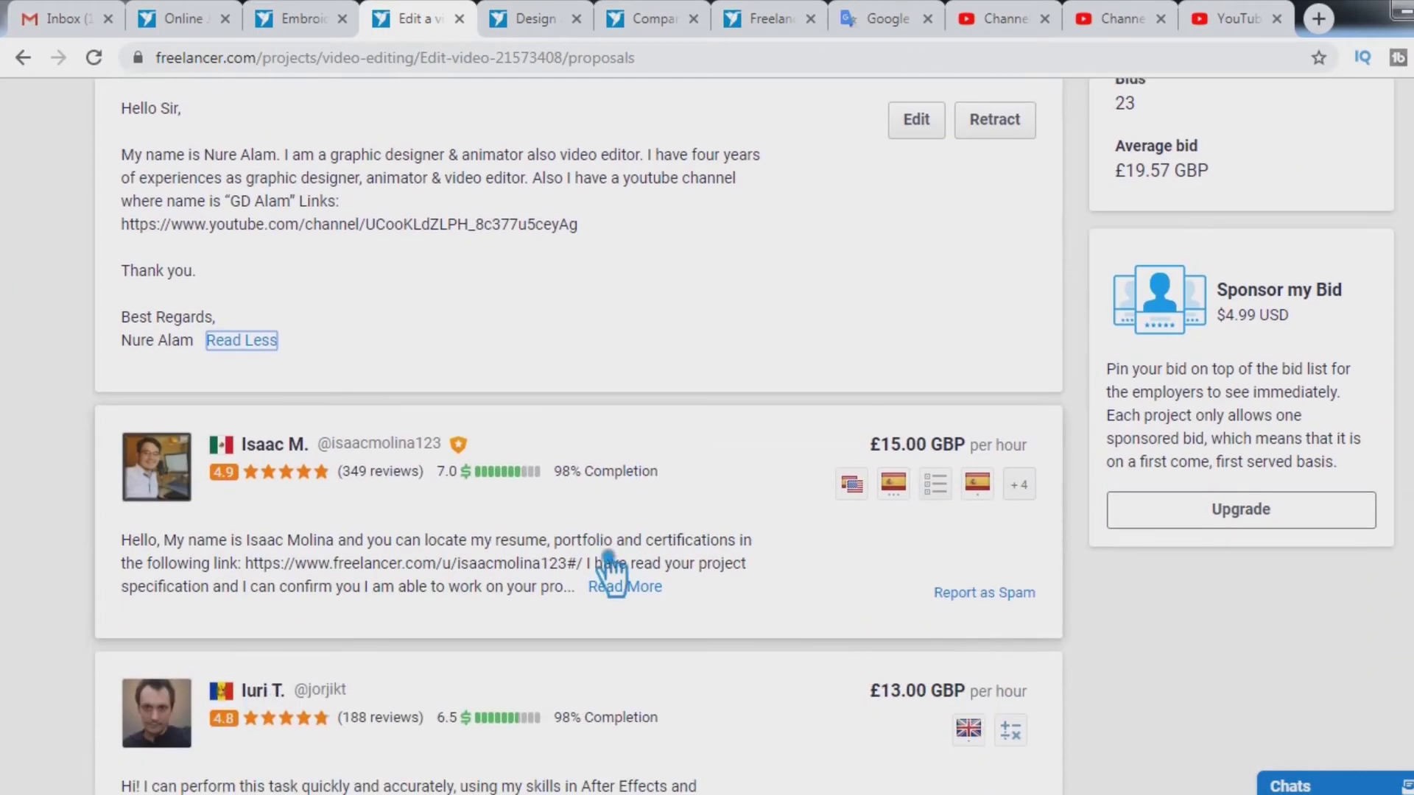
left_click(645, 592)
scroll(662, 589, "down", 1)
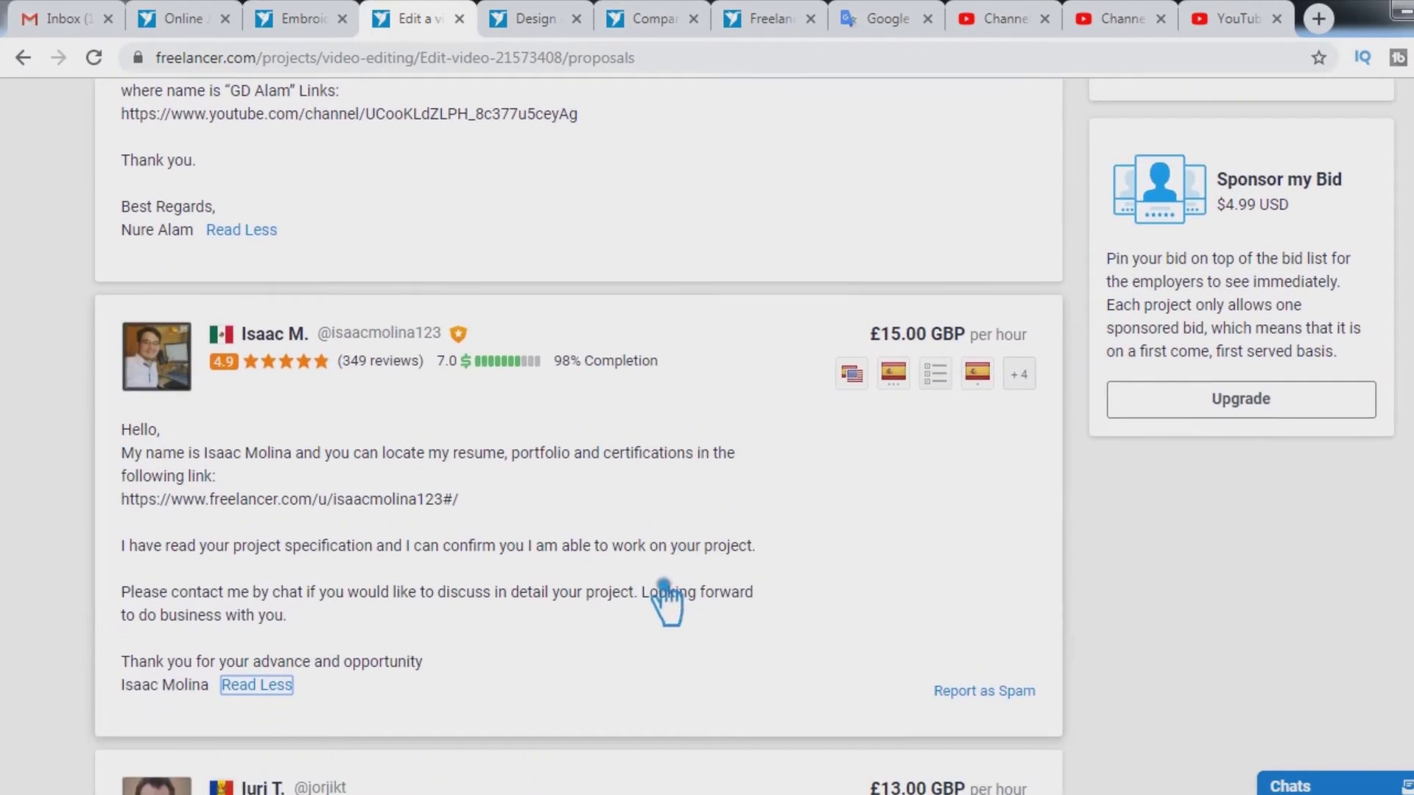
scroll(719, 555, "up", 3)
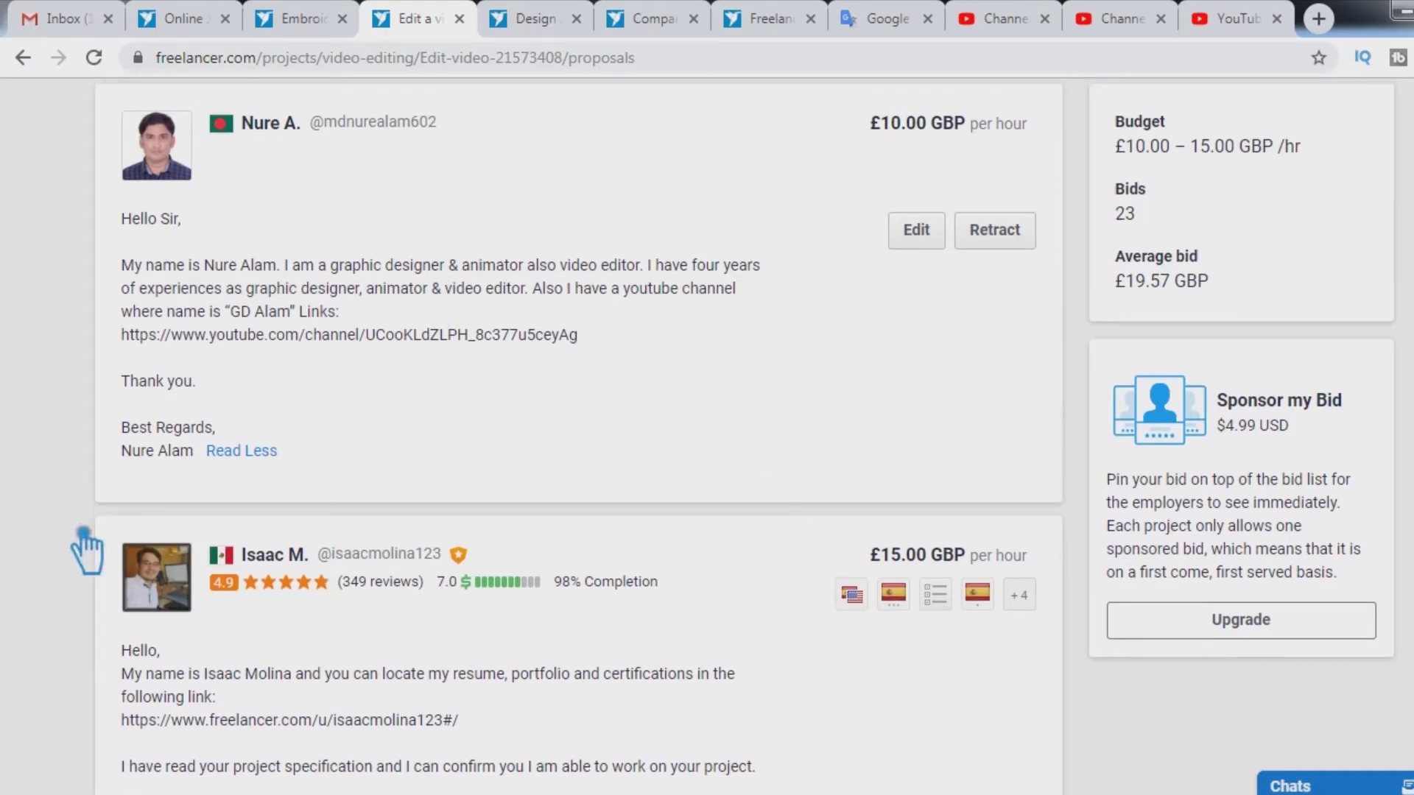
scroll(815, 388, "up", 3)
scroll(798, 407, "down", 6)
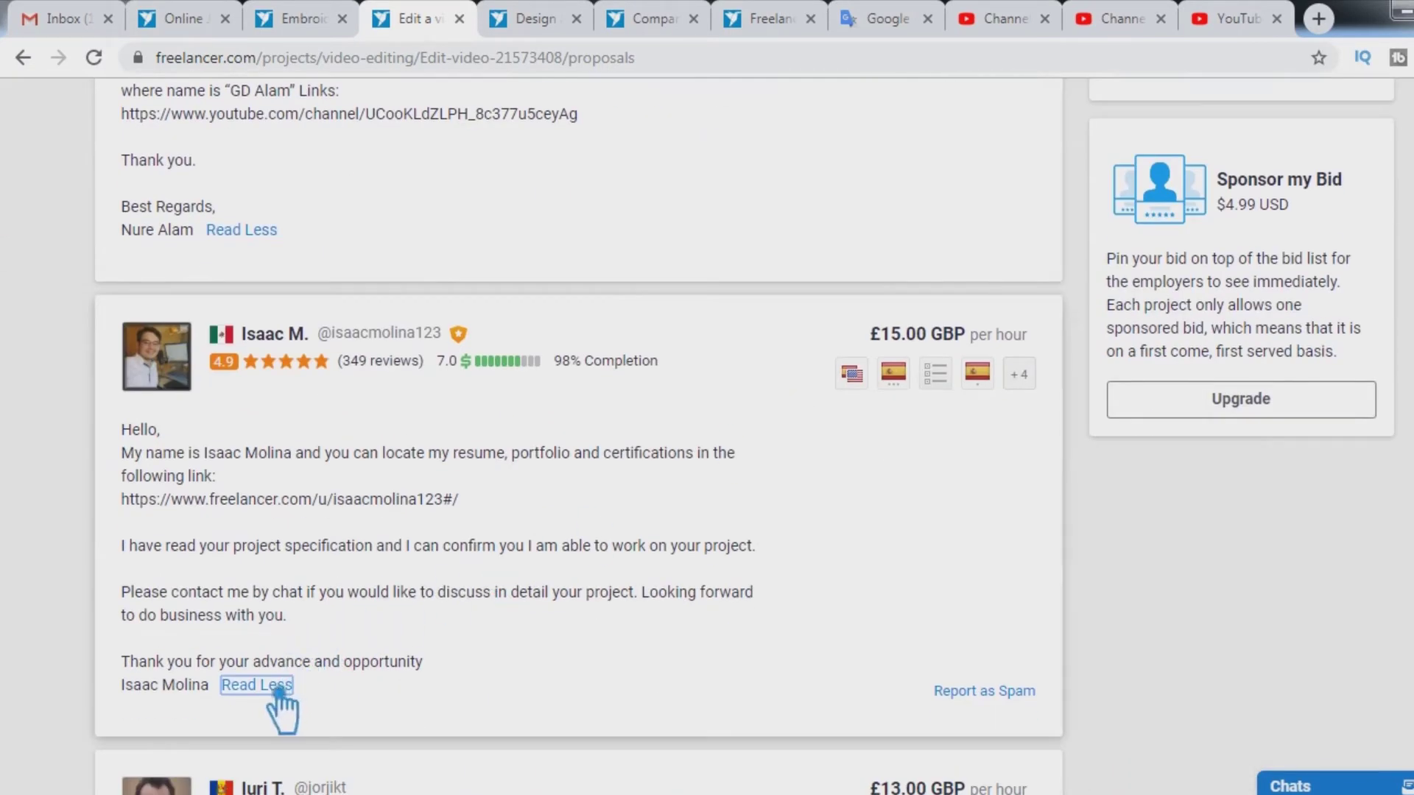
Step: Collapse both expanded proposals, and check the detail view of the submitted bid before closing it
left_click(277, 686)
scroll(733, 427, "up", 5)
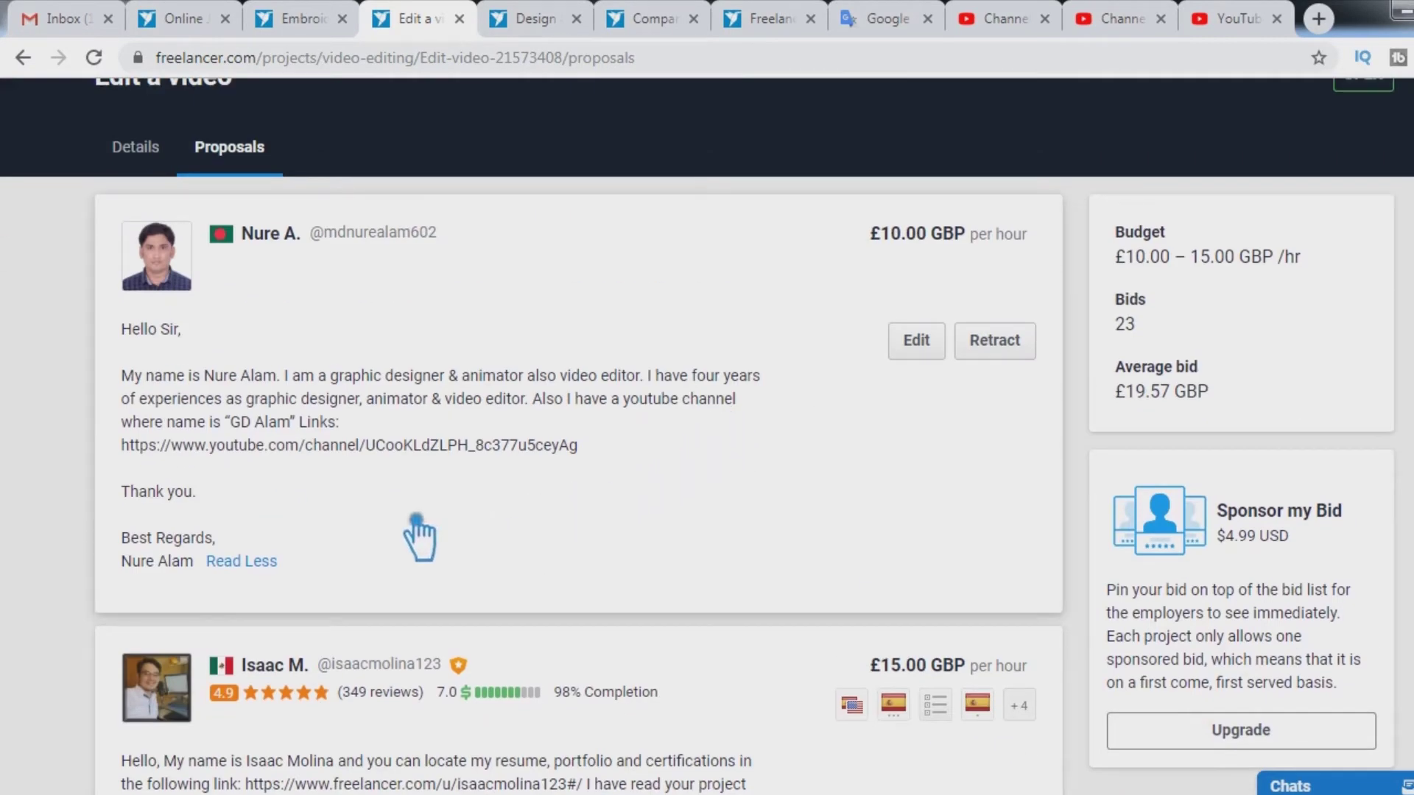
left_click(269, 566)
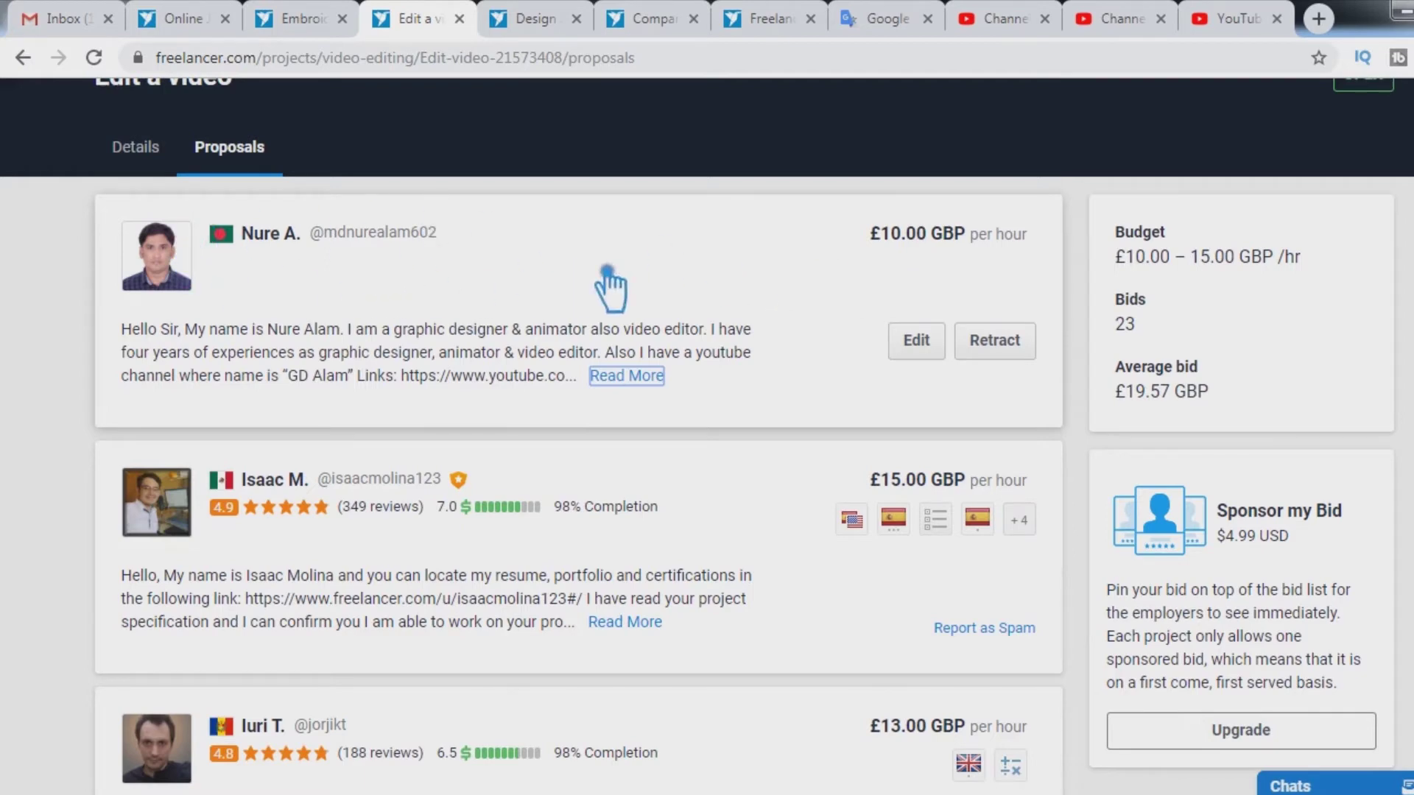
left_click(666, 274)
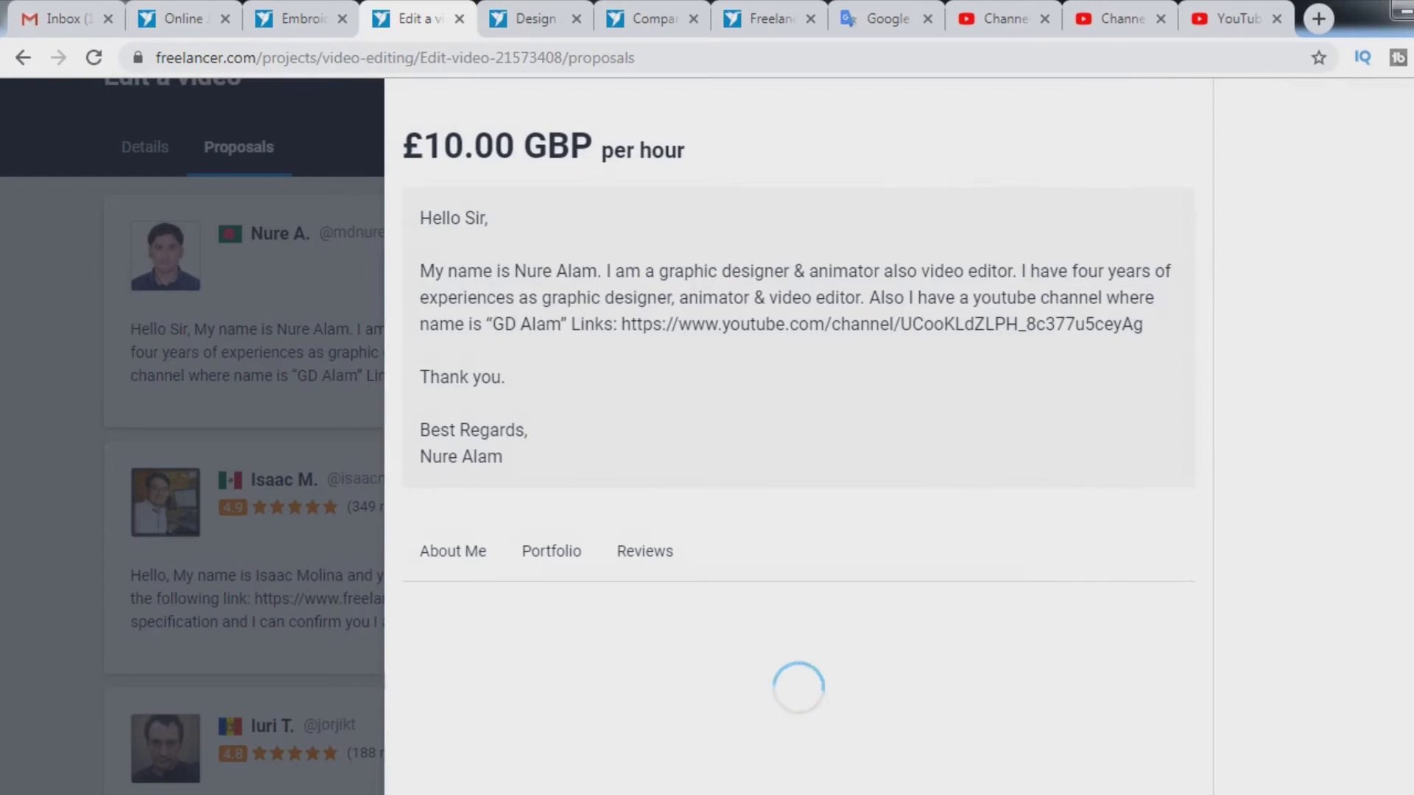
key("Escape")
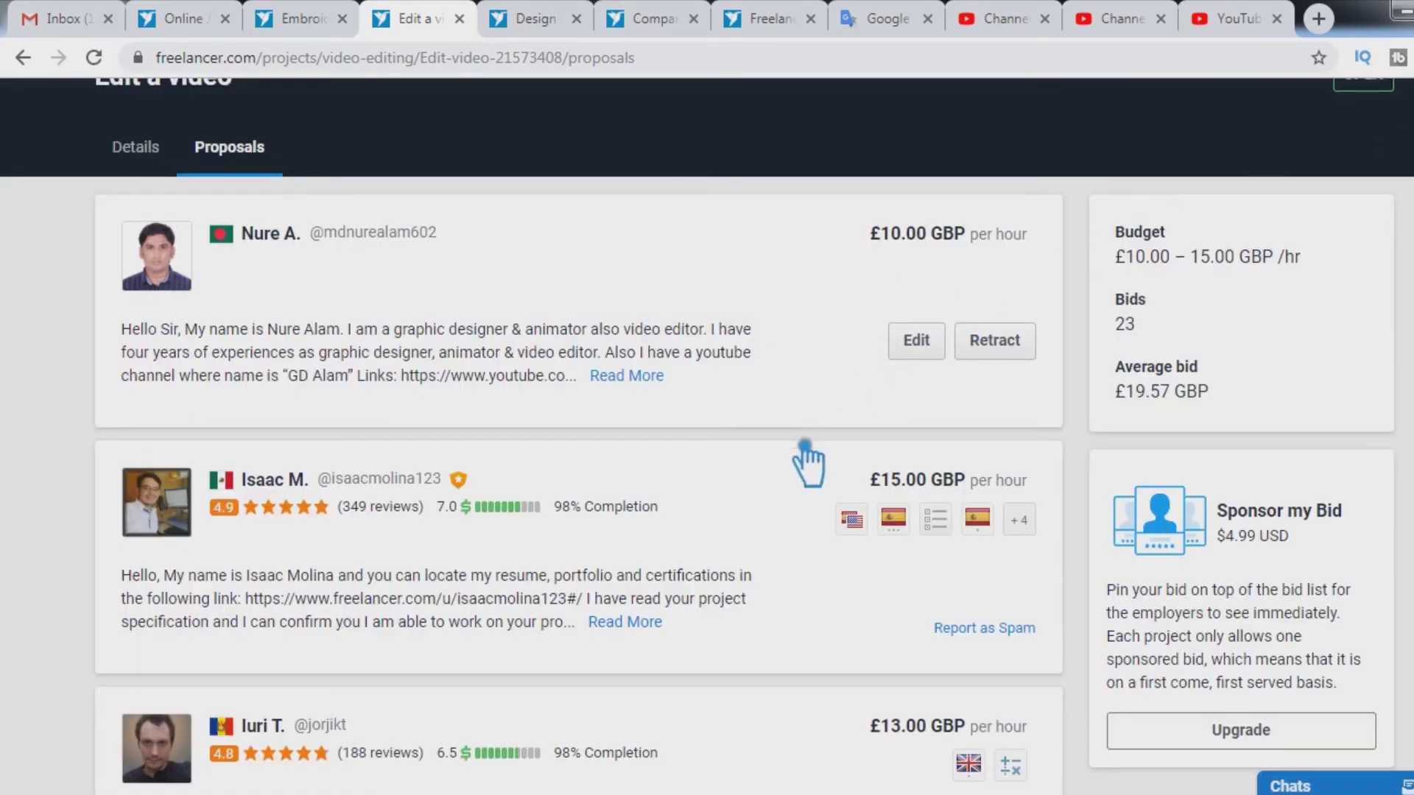